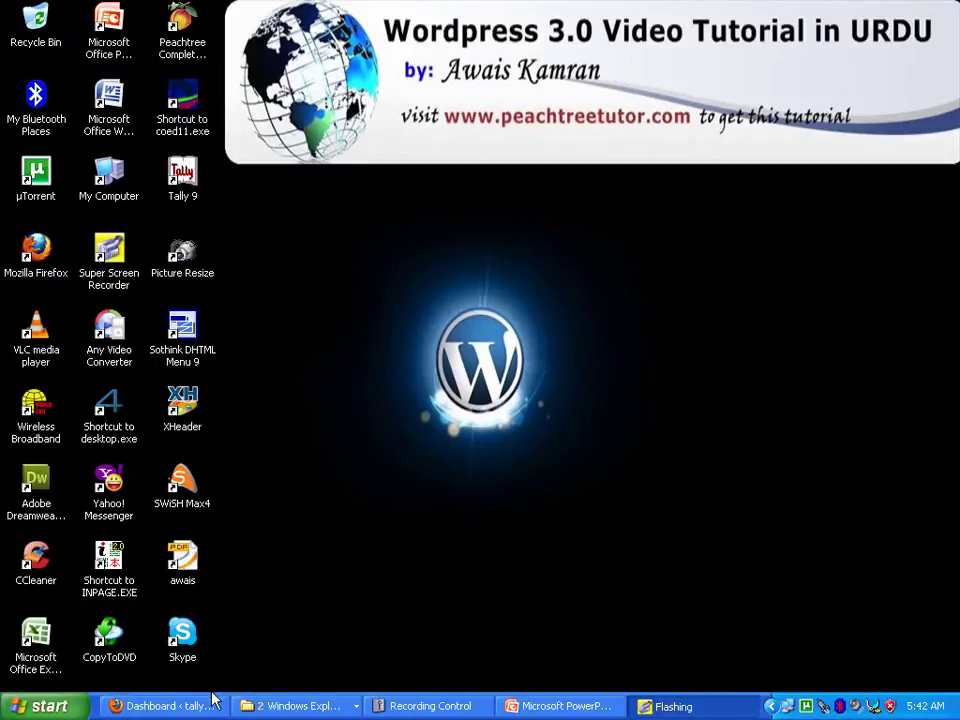
Switch to the WordPress dashboard in Firefox and open the blog's General Settings page.
{"action": "left_click", "coordinate": [195, 706]}
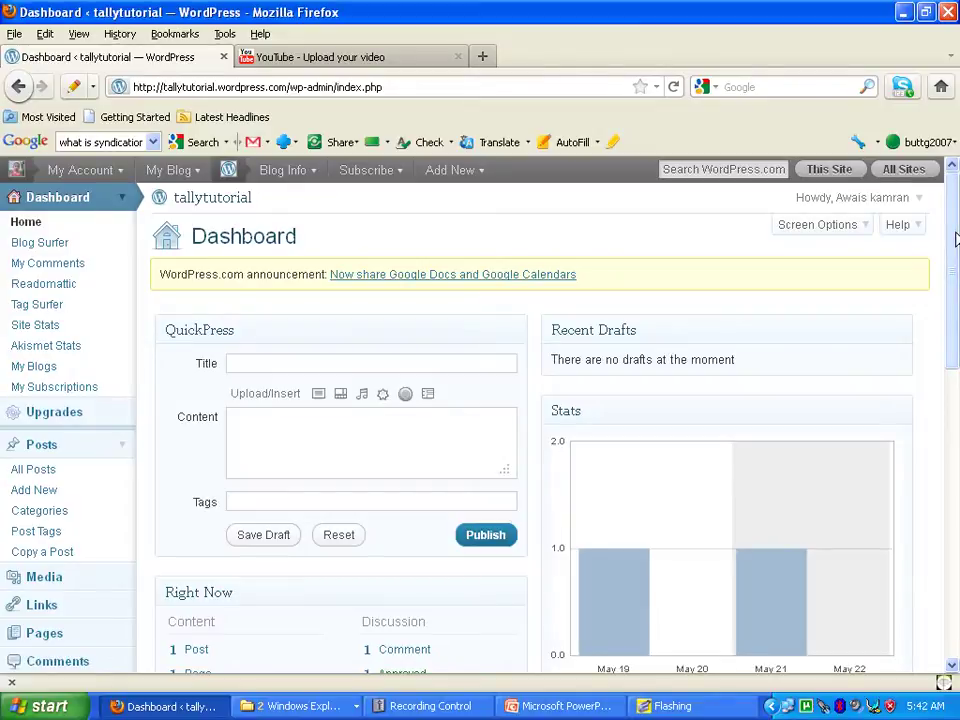
{"action": "left_click_drag", "start_coordinate": [955, 238], "coordinate": [953, 352]}
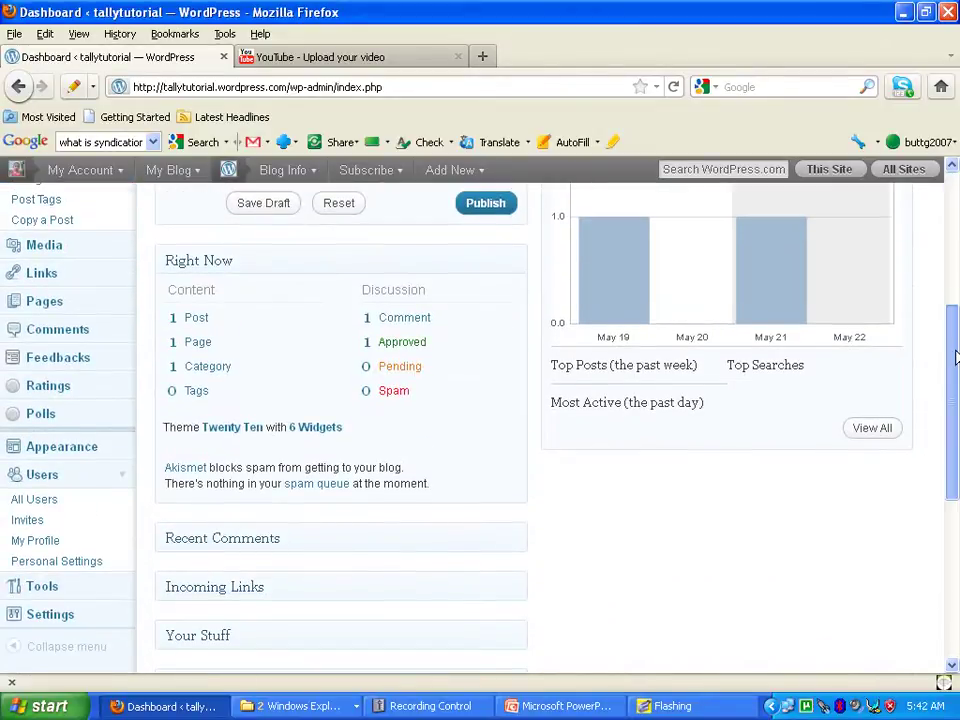
{"action": "left_click", "coordinate": [28, 628]}
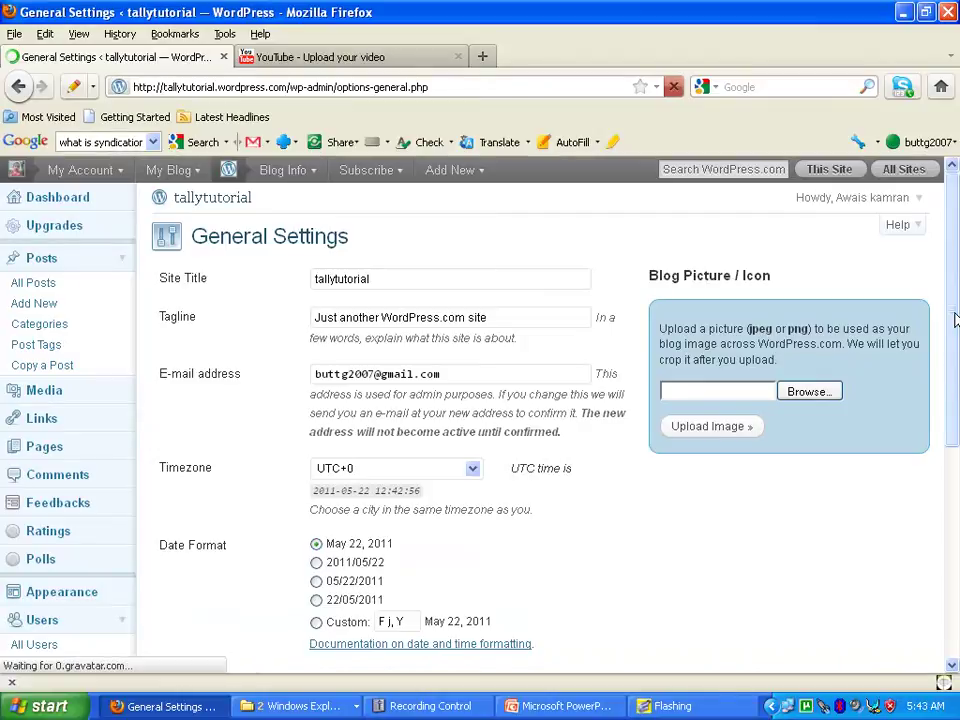
{"action": "scroll", "coordinate": [955, 452], "scroll_direction": "down", "scroll_amount": 5}
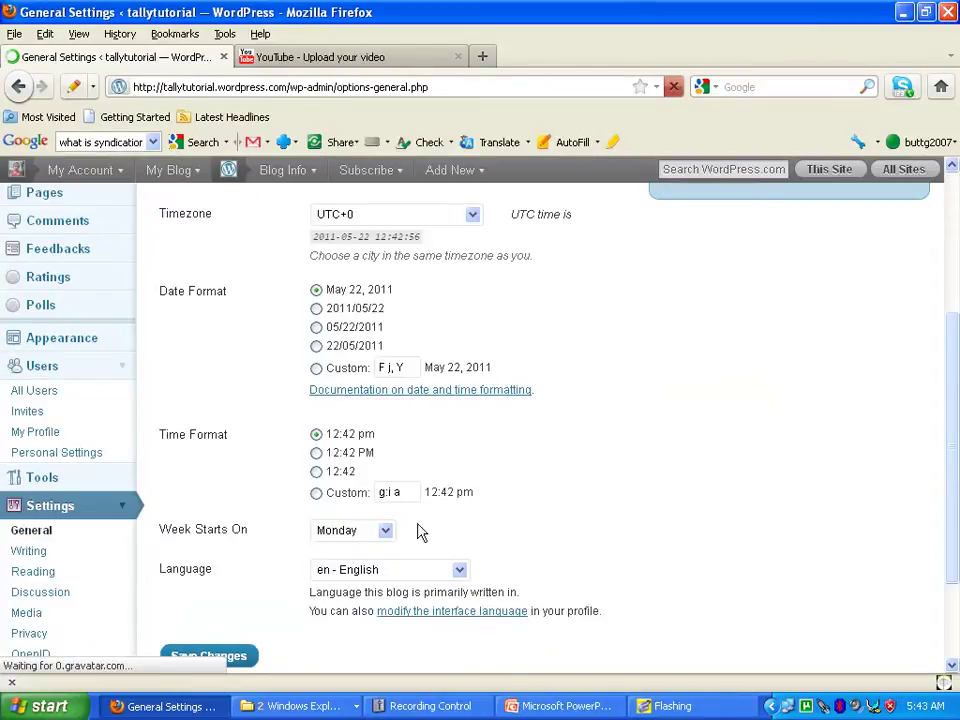
{"action": "scroll", "coordinate": [945, 422], "scroll_direction": "down", "scroll_amount": 3}
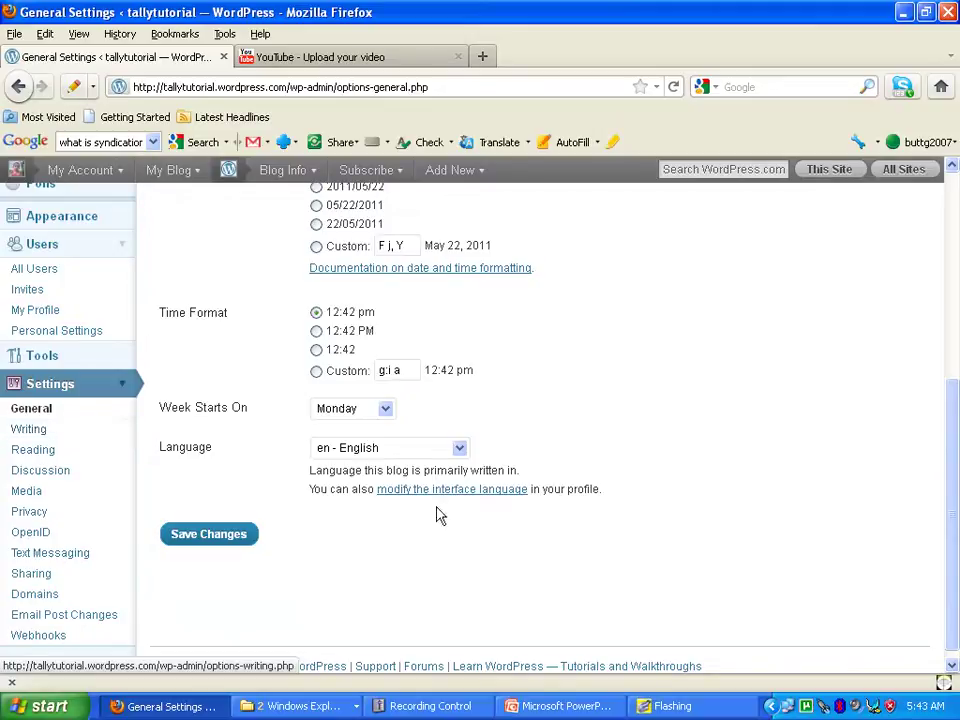
{"action": "mouse_move", "coordinate": [948, 415]}
{"action": "left_mouse_down"}
{"action": "mouse_move", "coordinate": [950, 387]}
{"action": "mouse_move", "coordinate": [955, 396]}
{"action": "left_mouse_up"}
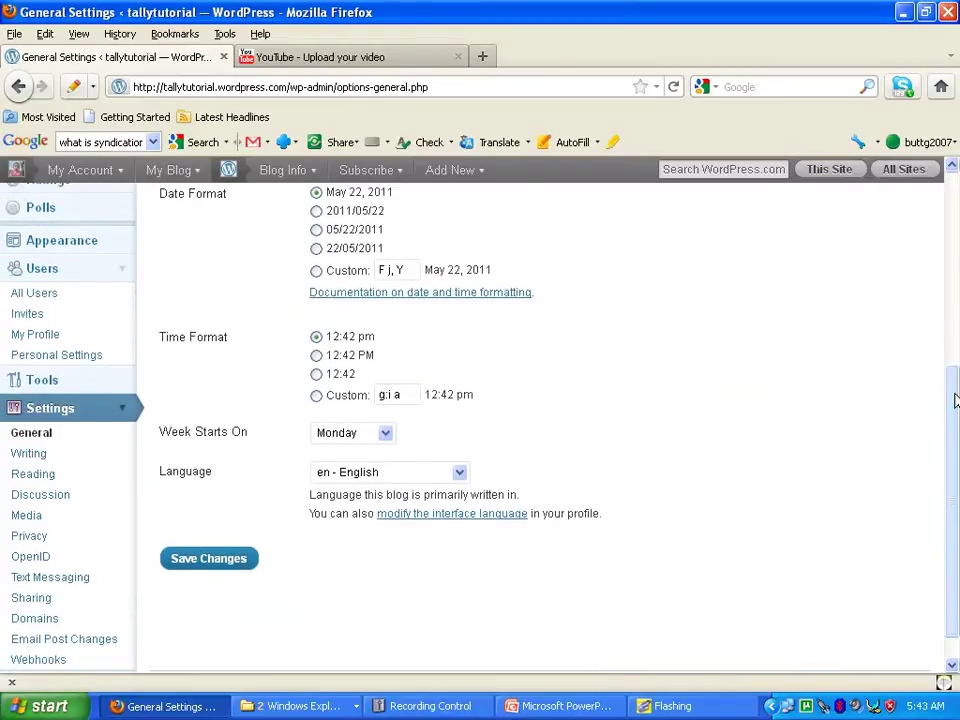
{"action": "left_click", "coordinate": [40, 444]}
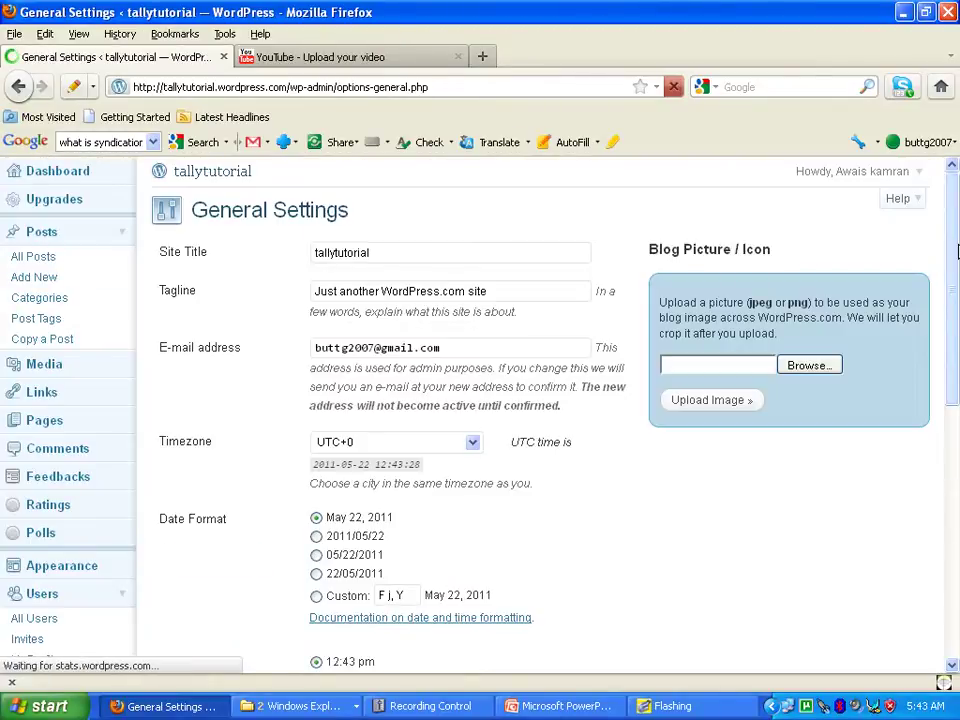
{"action": "left_click_drag", "start_coordinate": [957, 255], "coordinate": [955, 226]}
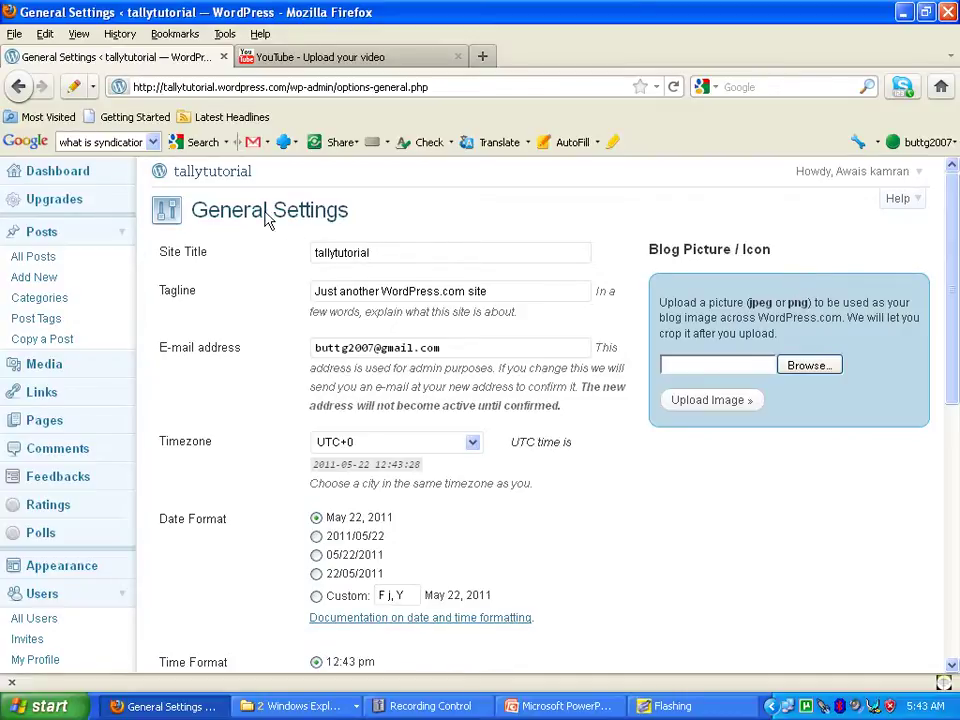
Open the tallytutorial site in a separate tab, view the title on its front page, and return to General Settings.
{"action": "right_click", "coordinate": [222, 177]}
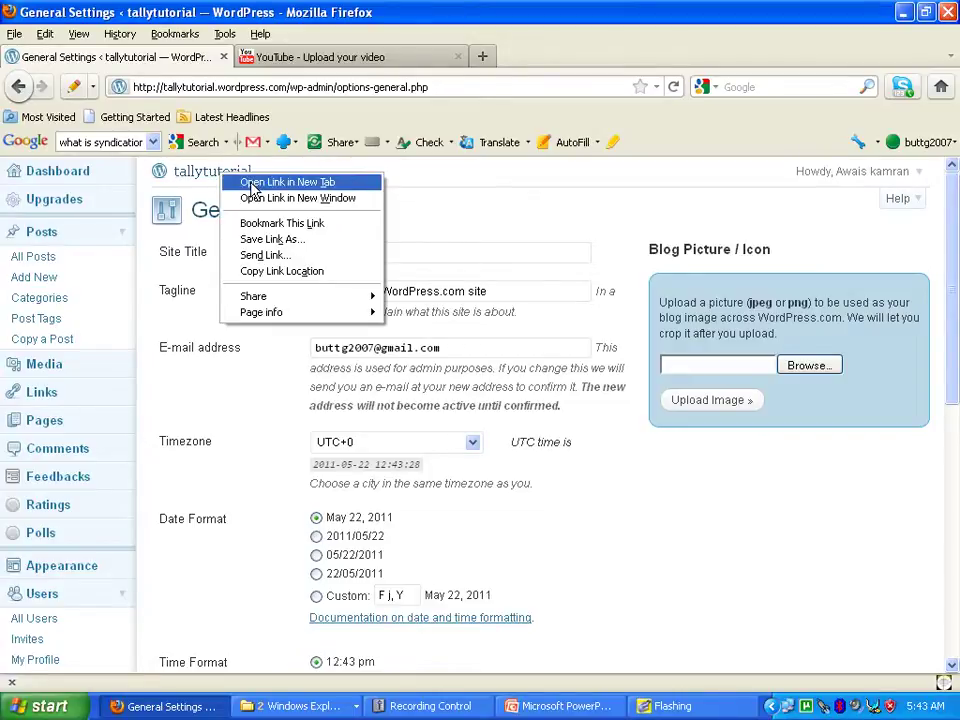
{"action": "left_click", "coordinate": [251, 183]}
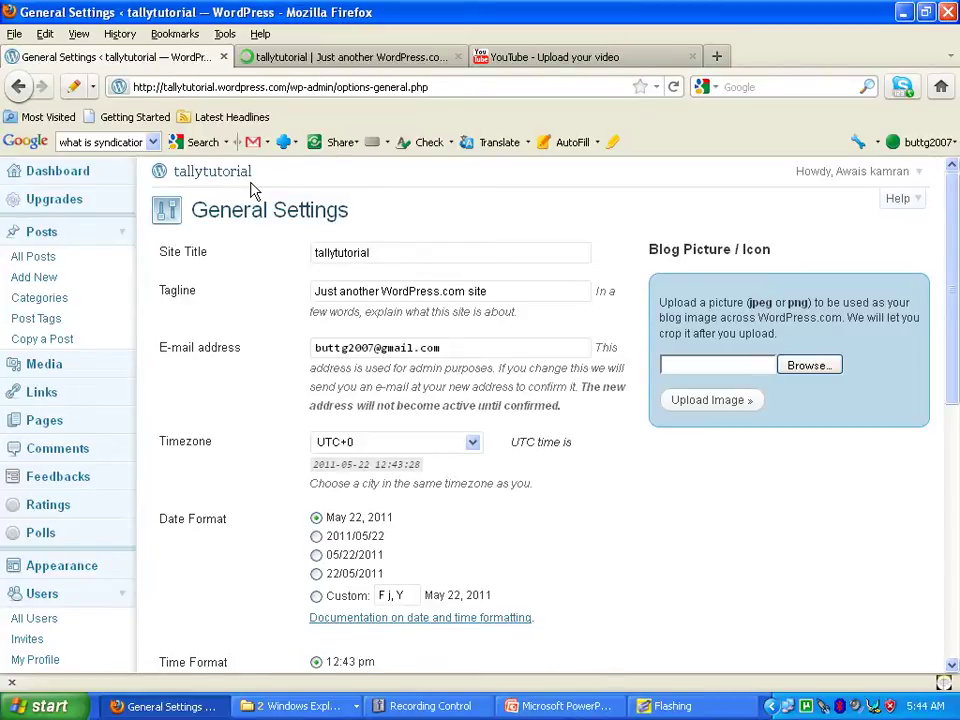
{"action": "left_click", "coordinate": [318, 66]}
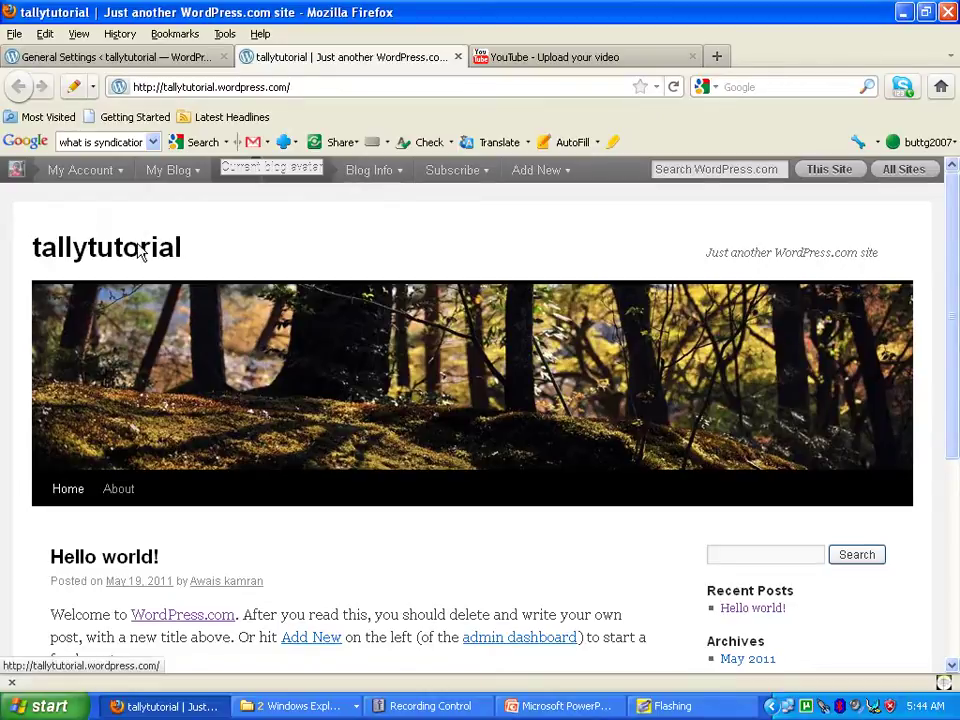
{"action": "left_click", "coordinate": [160, 62]}
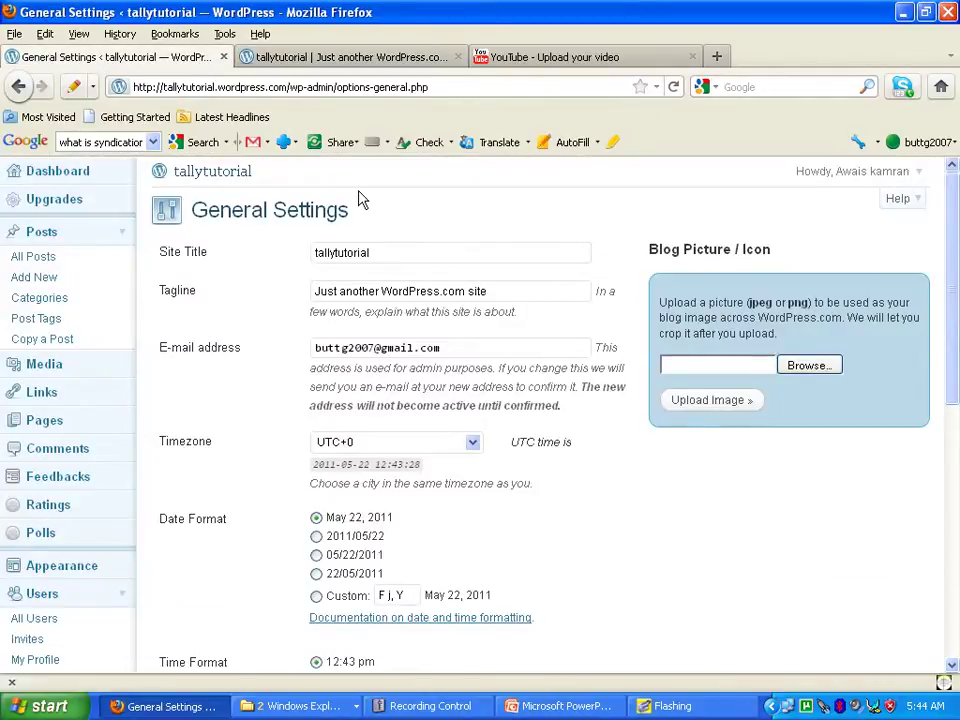
Set the site title to "A blog for learning Tally" and save the changes.
{"action": "left_click_drag", "start_coordinate": [381, 253], "coordinate": [155, 225]}
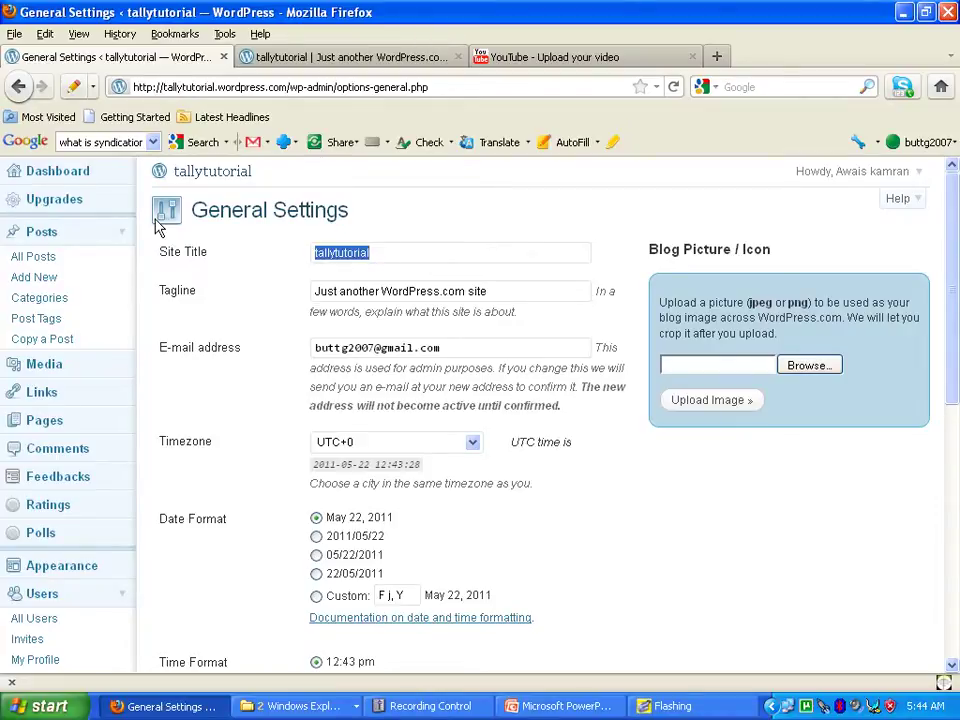
{"action": "type", "text": "A "}
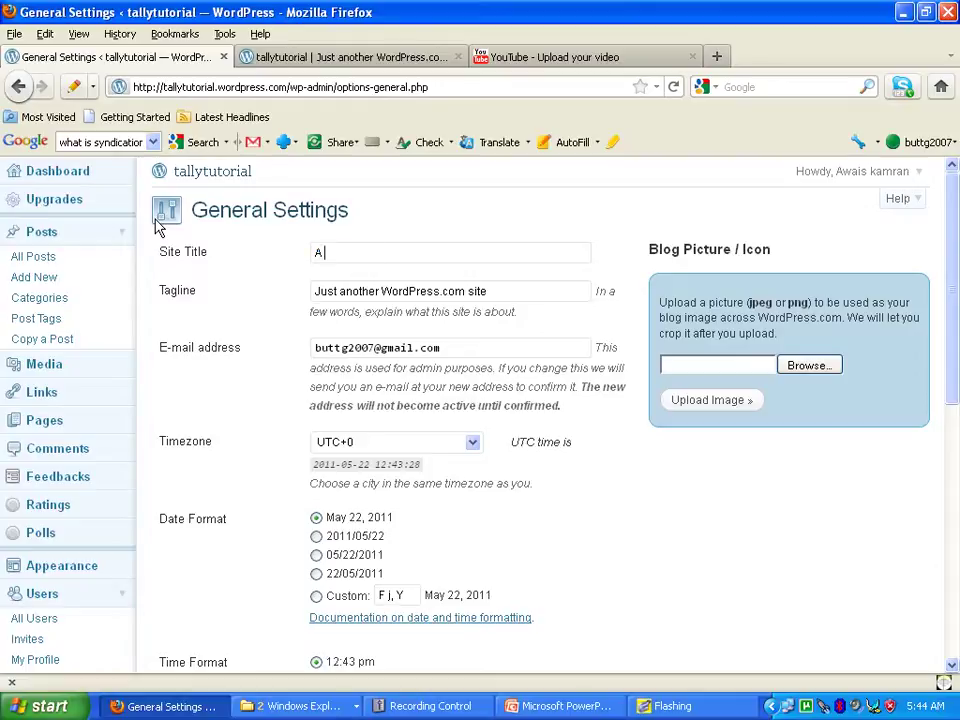
{"action": "type", "text": "blog for learning"}
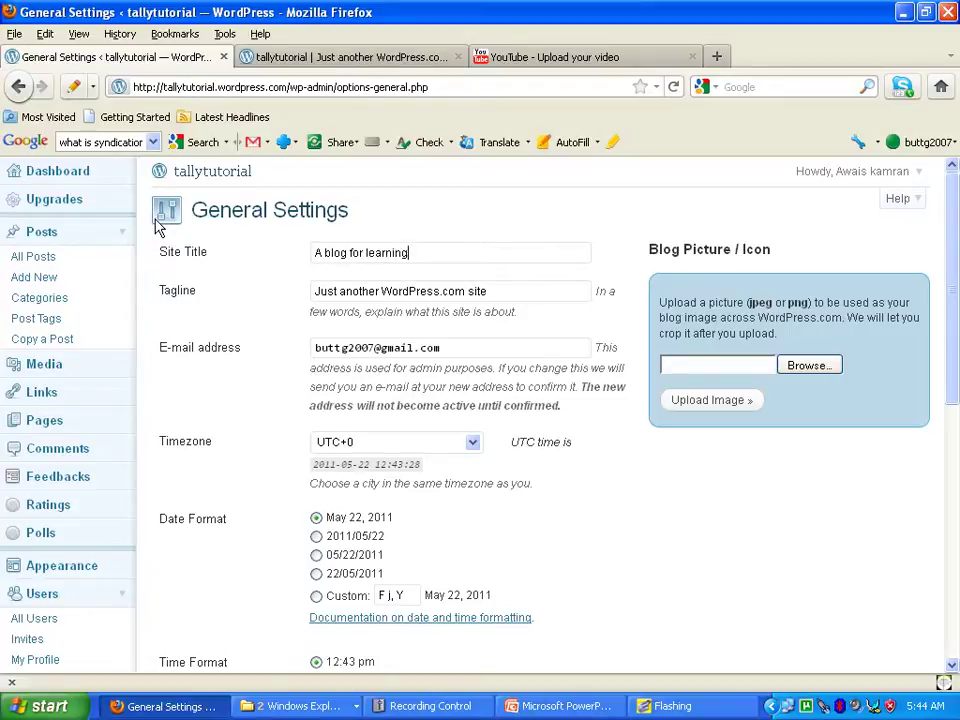
{"action": "type", "text": " Tally"}
{"action": "scroll", "coordinate": [956, 260], "scroll_direction": "down", "scroll_amount": 5}
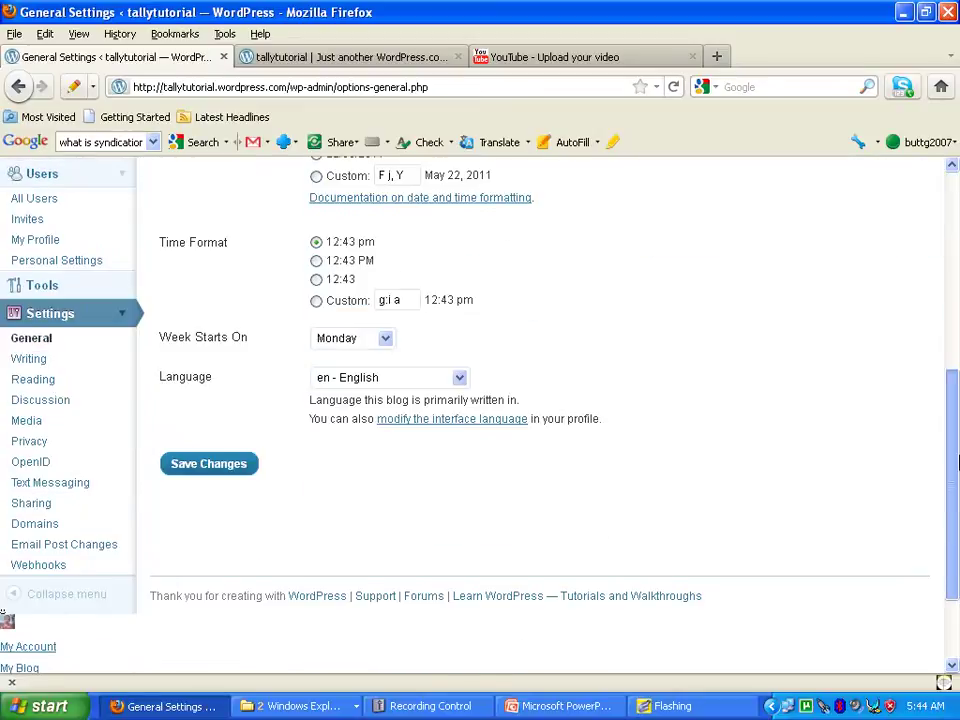
{"action": "left_click", "coordinate": [224, 468]}
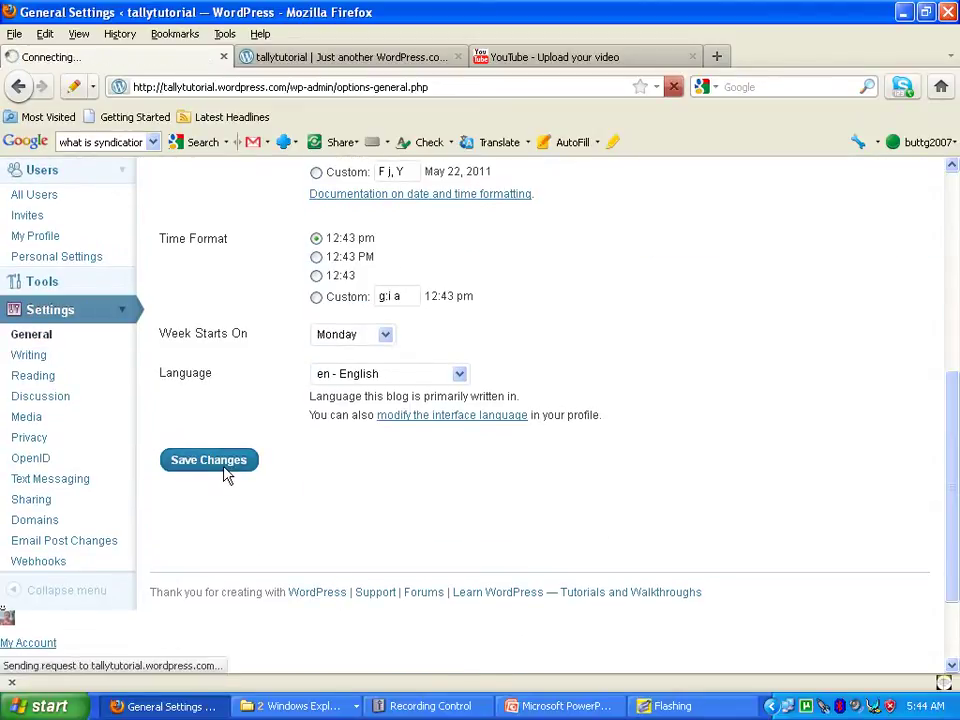
Reload the blog's front page to check its title and tagline, and return to General Settings.
{"action": "left_click", "coordinate": [320, 58]}
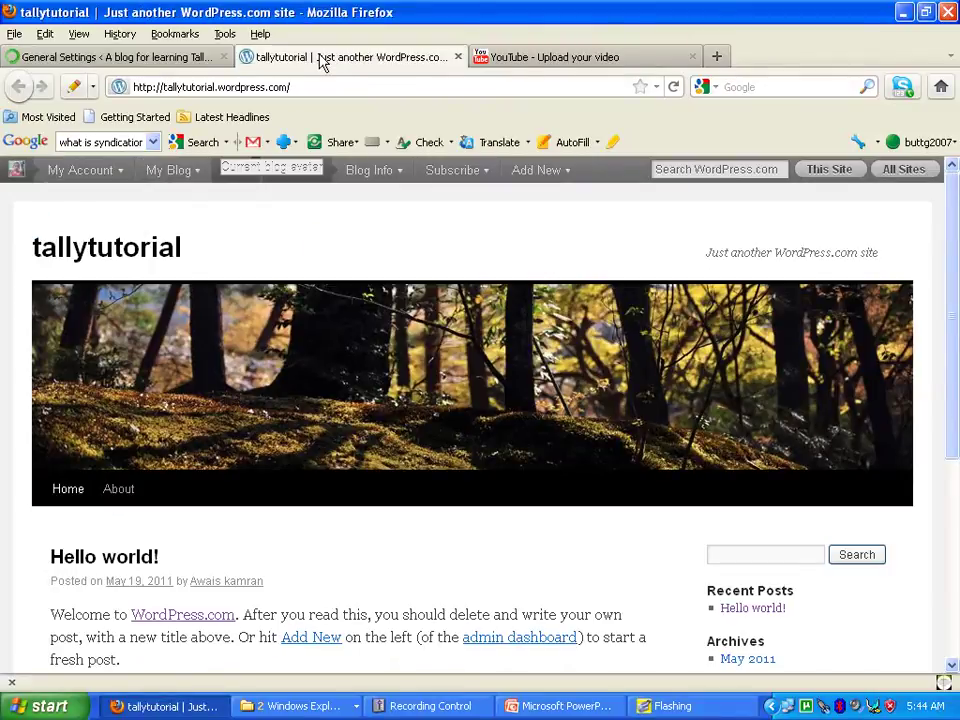
{"action": "left_click", "coordinate": [258, 88]}
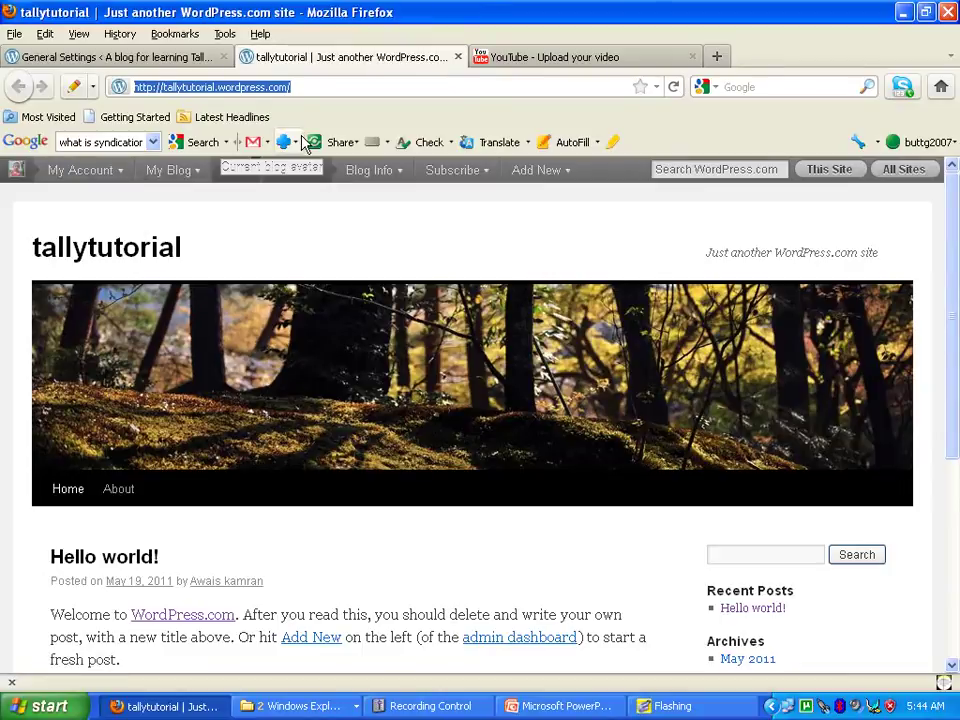
{"action": "key", "text": "Return"}
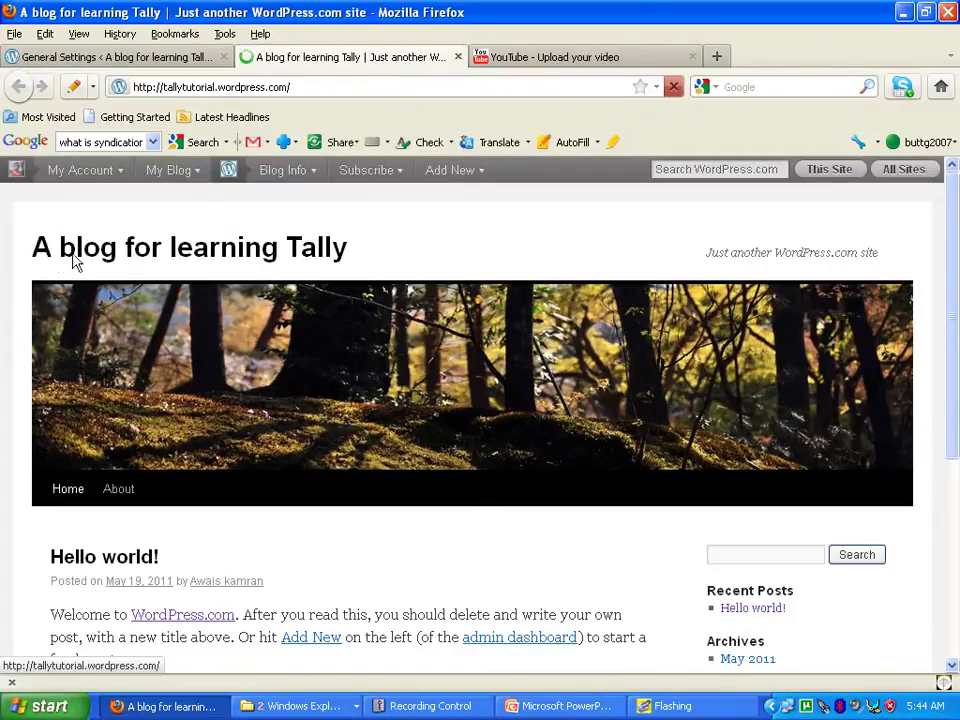
{"action": "left_click", "coordinate": [137, 60]}
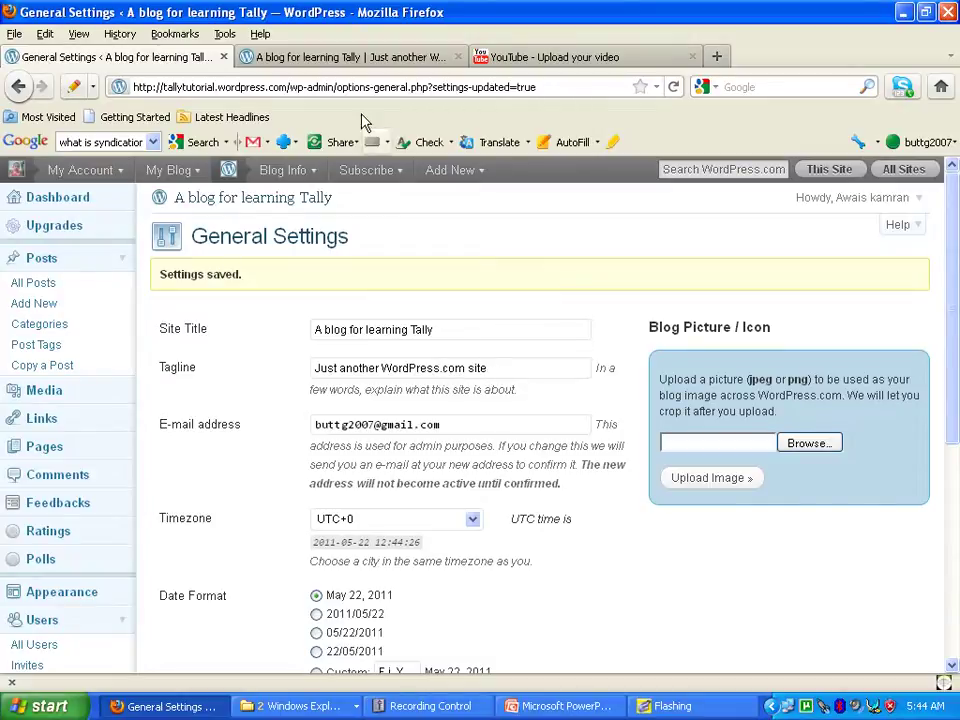
{"action": "left_click", "coordinate": [360, 60]}
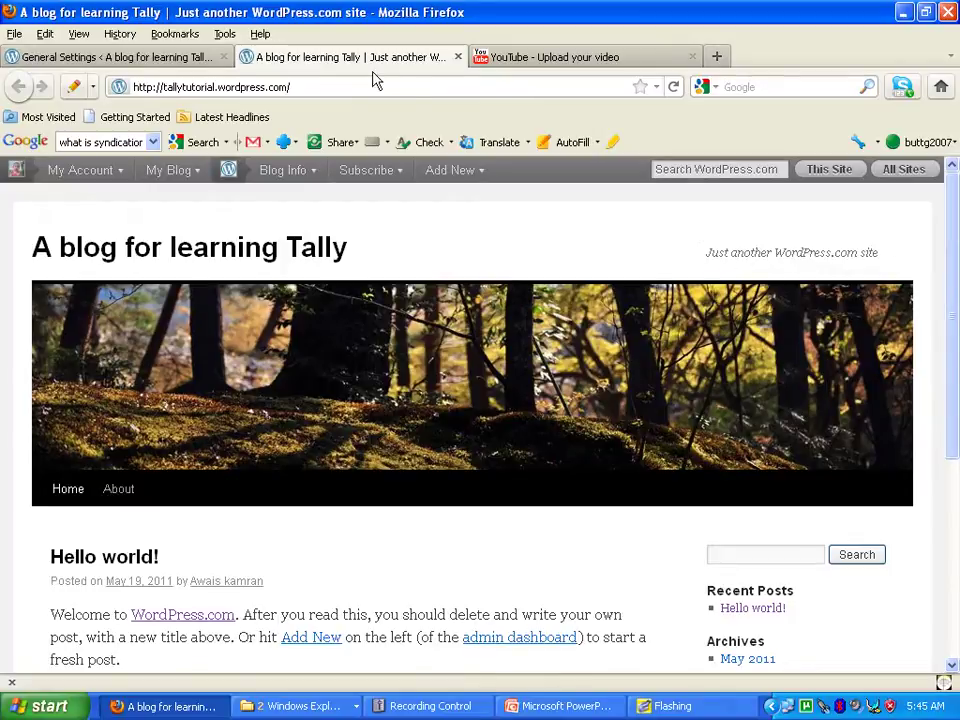
{"action": "left_click", "coordinate": [190, 60]}
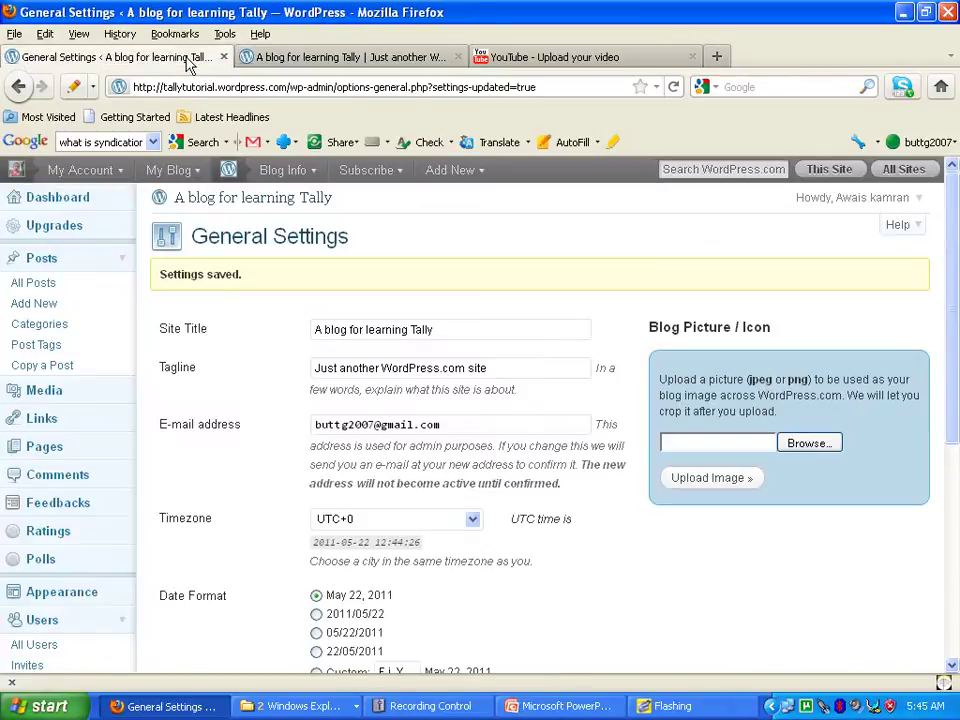
Set the tagline to "The only source of Learning Tally", comparing it with the tagline's place on the blog's front page.
{"action": "left_click_drag", "start_coordinate": [488, 368], "coordinate": [409, 368]}
{"action": "left_click_drag", "start_coordinate": [308, 372], "coordinate": [308, 372]}
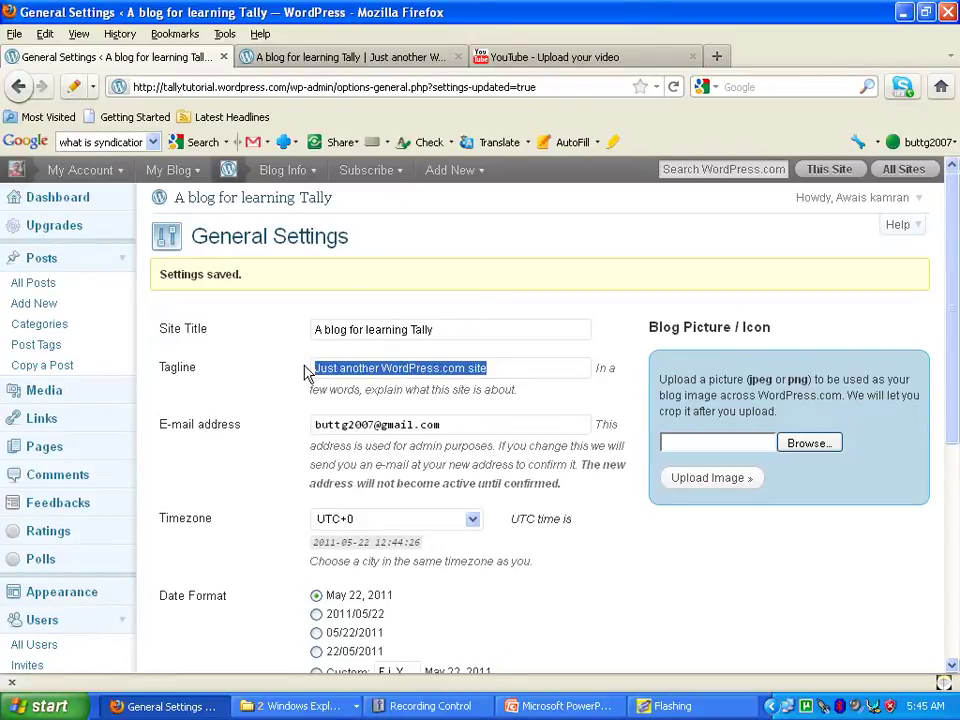
{"action": "type", "text": "The"}
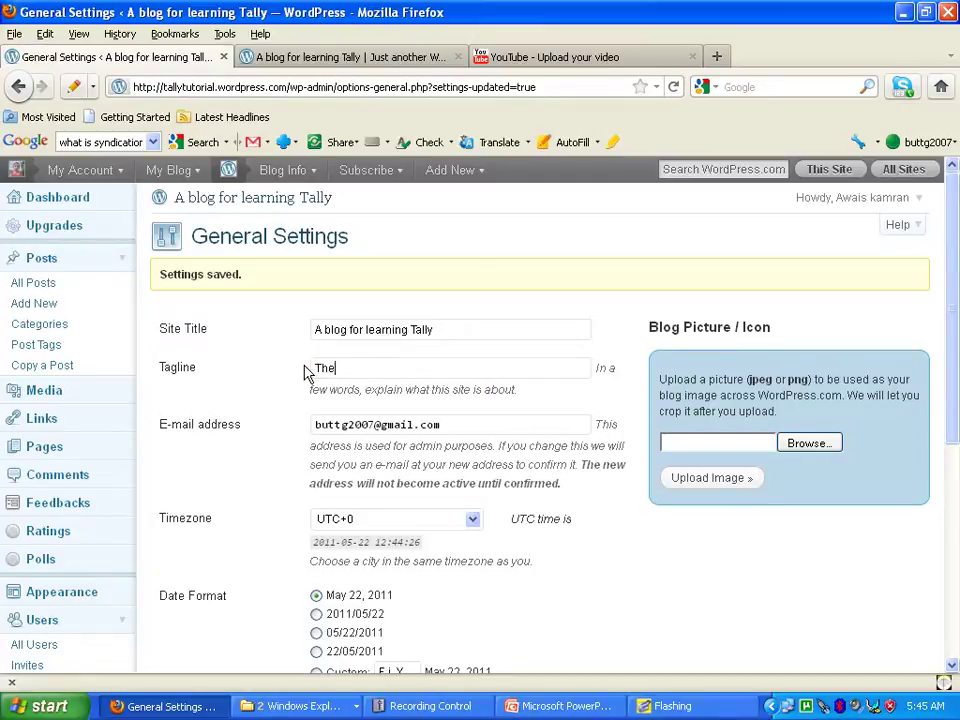
{"action": "type", "text": " only source of Learning Tally"}
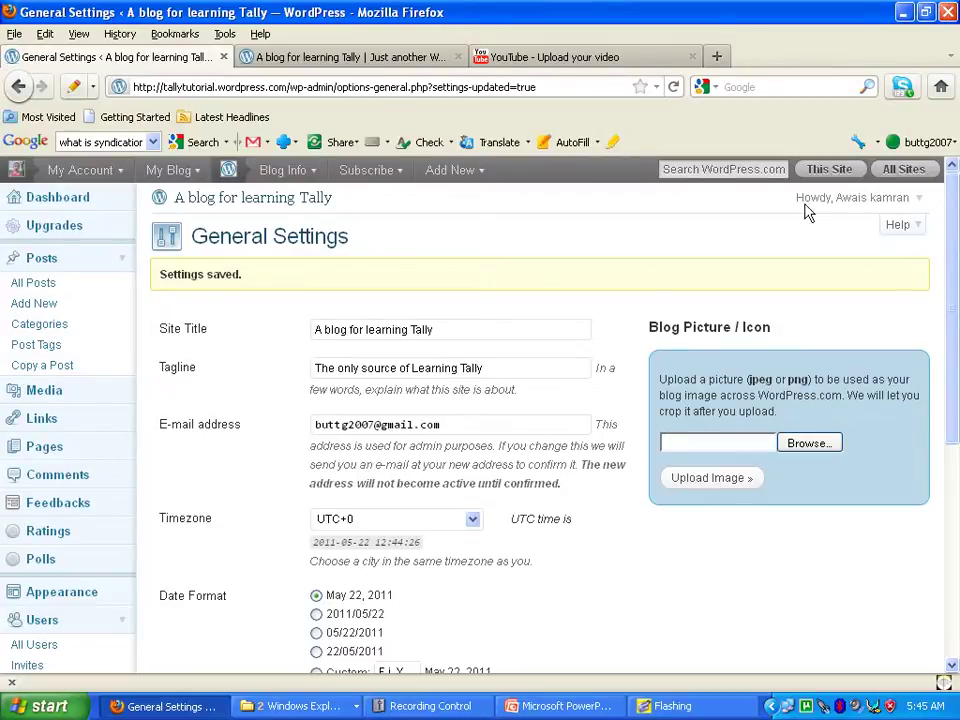
{"action": "left_click", "coordinate": [399, 59]}
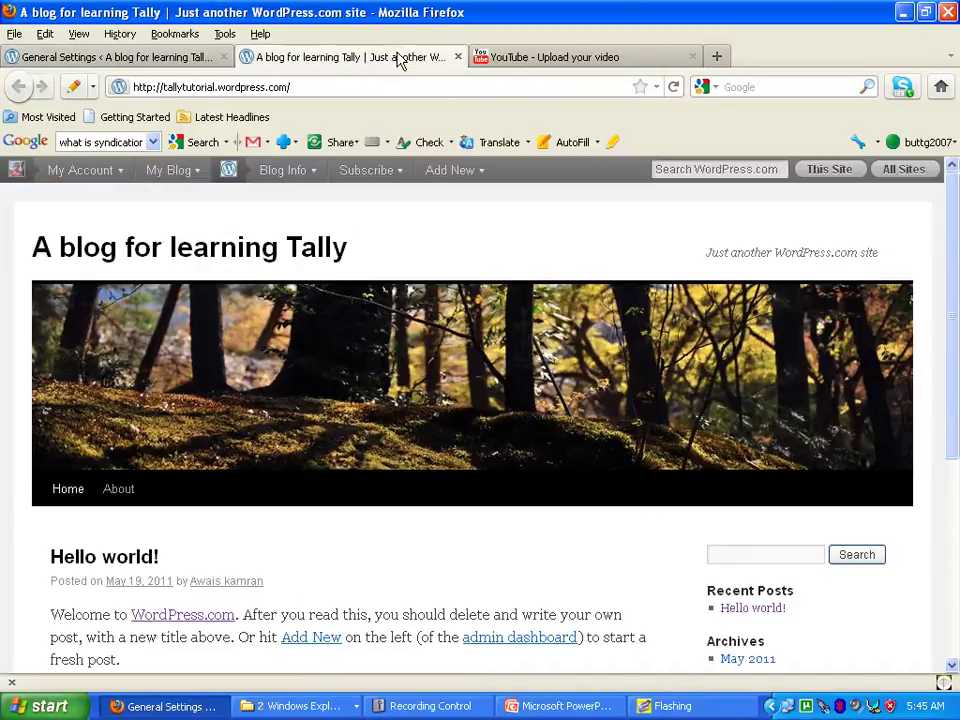
{"action": "left_click", "coordinate": [152, 60]}
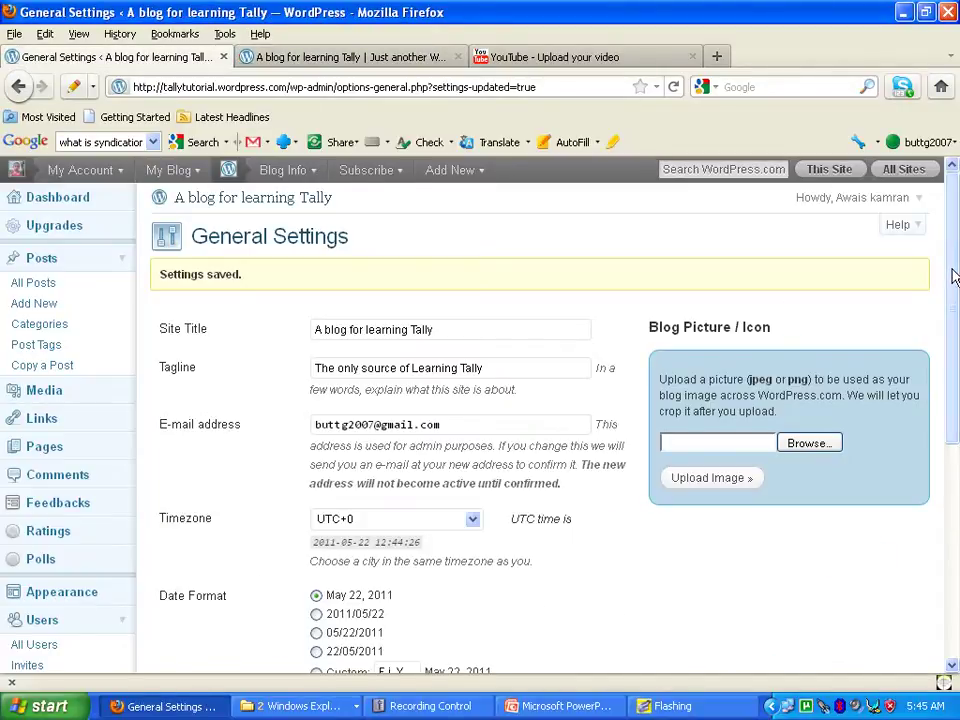
Set the blog's timezone to Karachi in the General Settings.
{"action": "left_click_drag", "start_coordinate": [952, 277], "coordinate": [955, 320]}
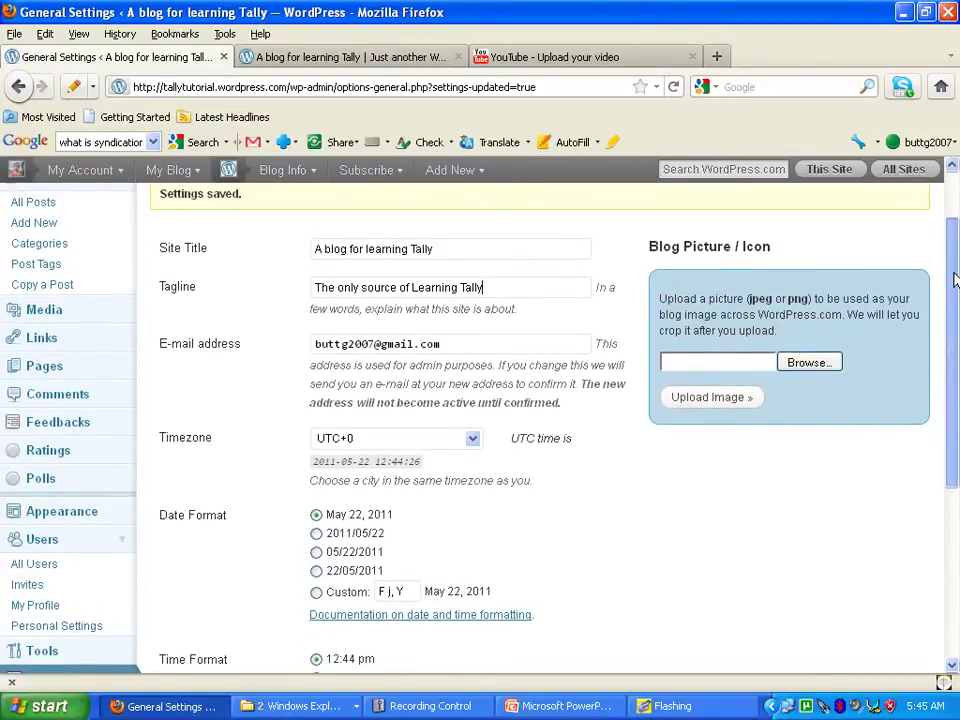
{"action": "left_click_drag", "start_coordinate": [955, 272], "coordinate": [955, 332]}
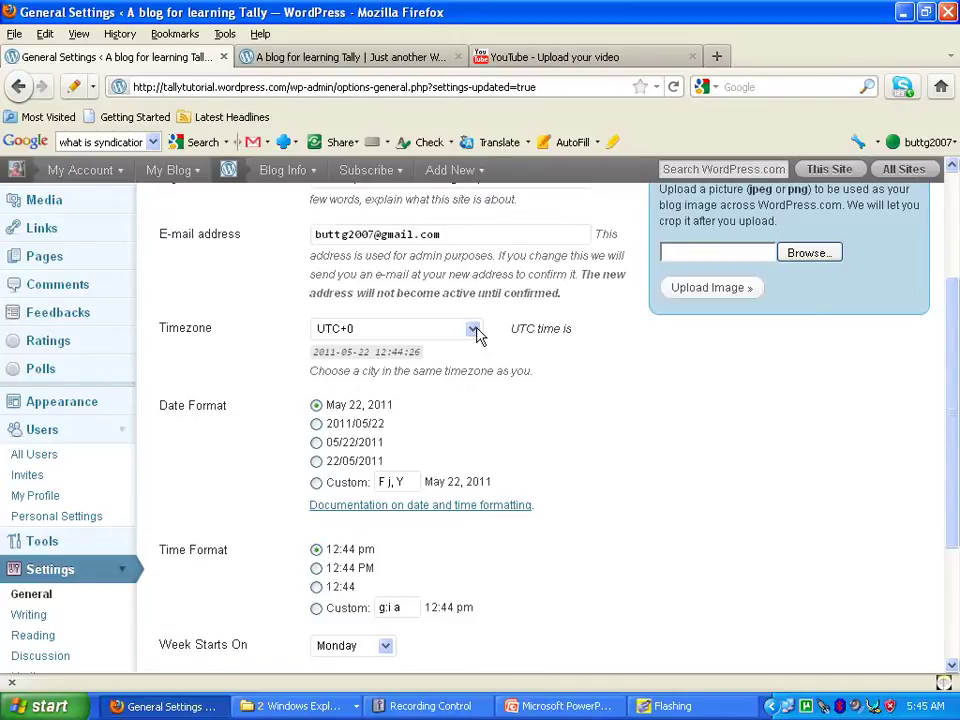
{"action": "left_click", "coordinate": [477, 336]}
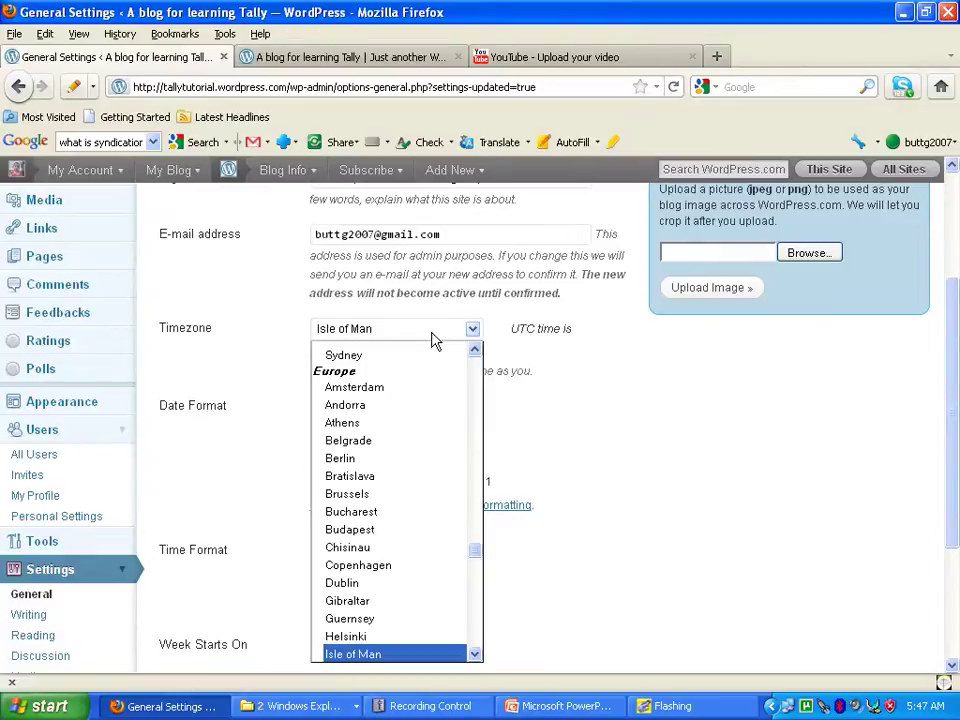
{"action": "scroll", "coordinate": [480, 476], "scroll_direction": "up", "scroll_amount": 1}
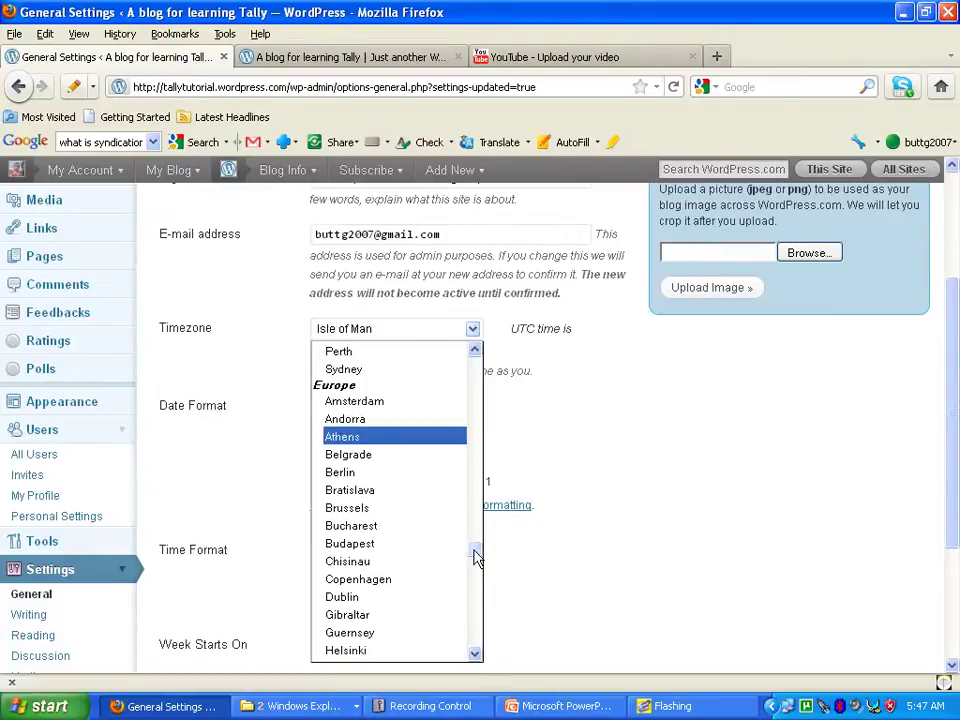
{"action": "scroll", "coordinate": [477, 566], "scroll_direction": "down", "scroll_amount": 4}
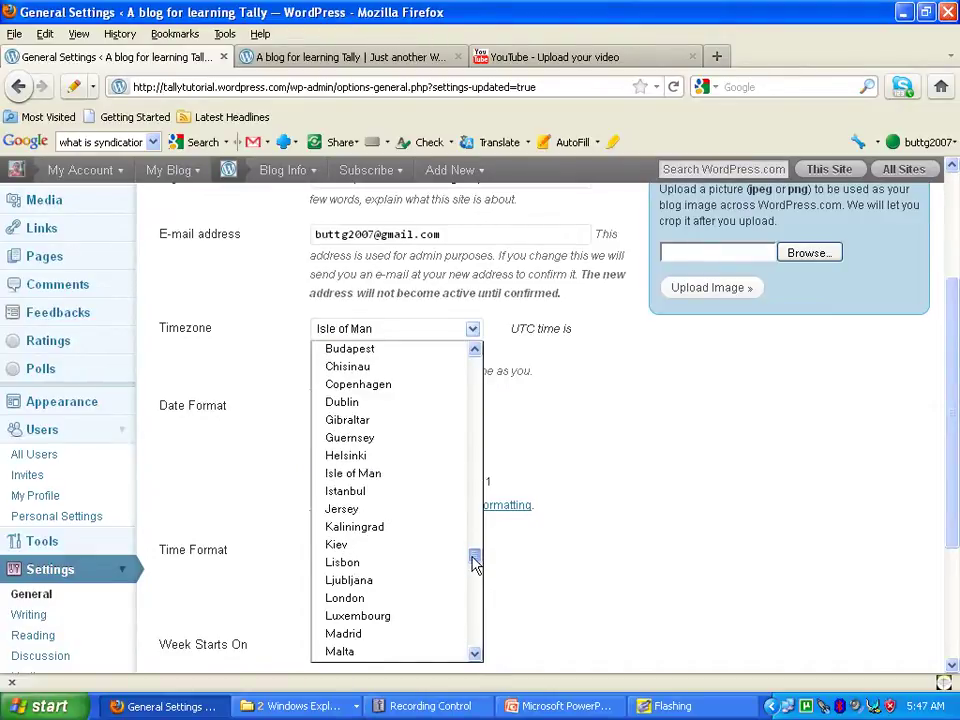
{"action": "scroll", "coordinate": [475, 565], "scroll_direction": "up", "scroll_amount": 4}
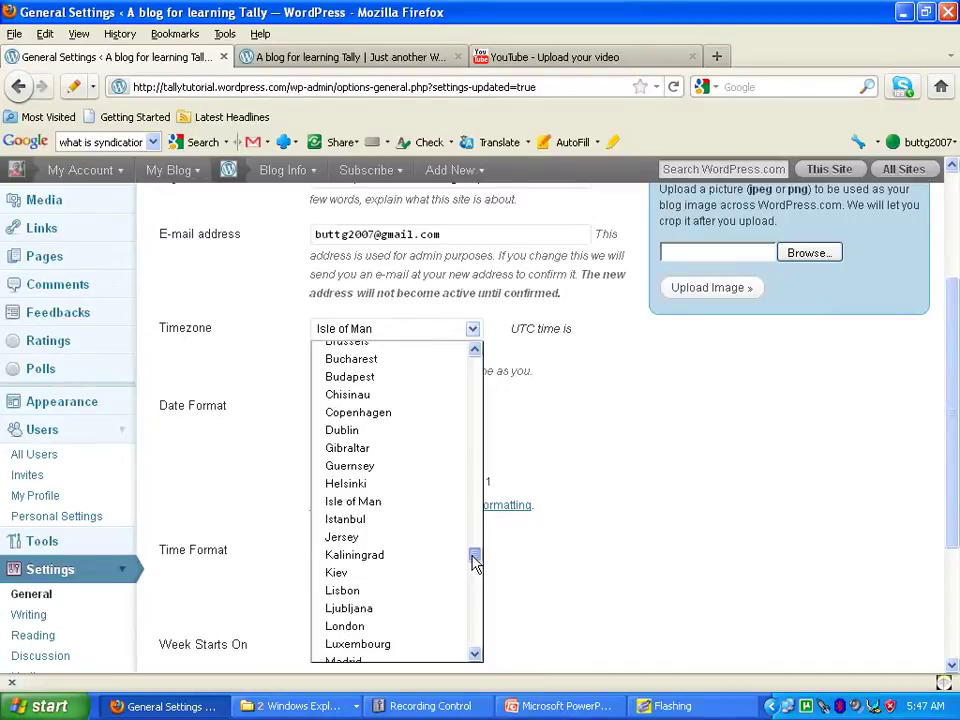
{"action": "scroll", "coordinate": [476, 560], "scroll_direction": "up", "scroll_amount": 5}
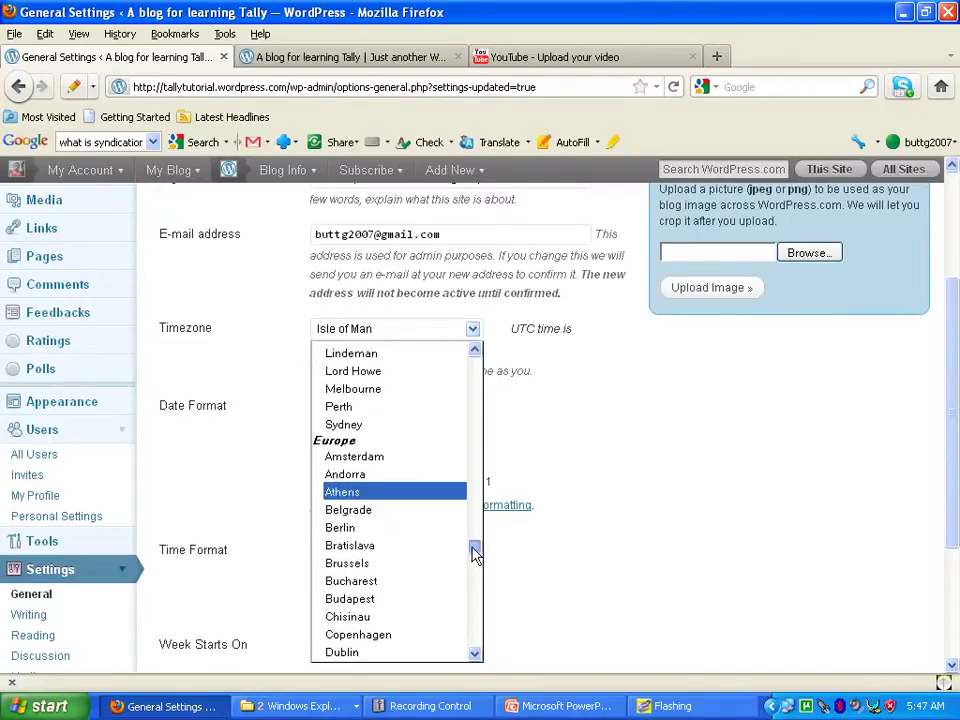
{"action": "scroll", "coordinate": [476, 565], "scroll_direction": "down", "scroll_amount": 15}
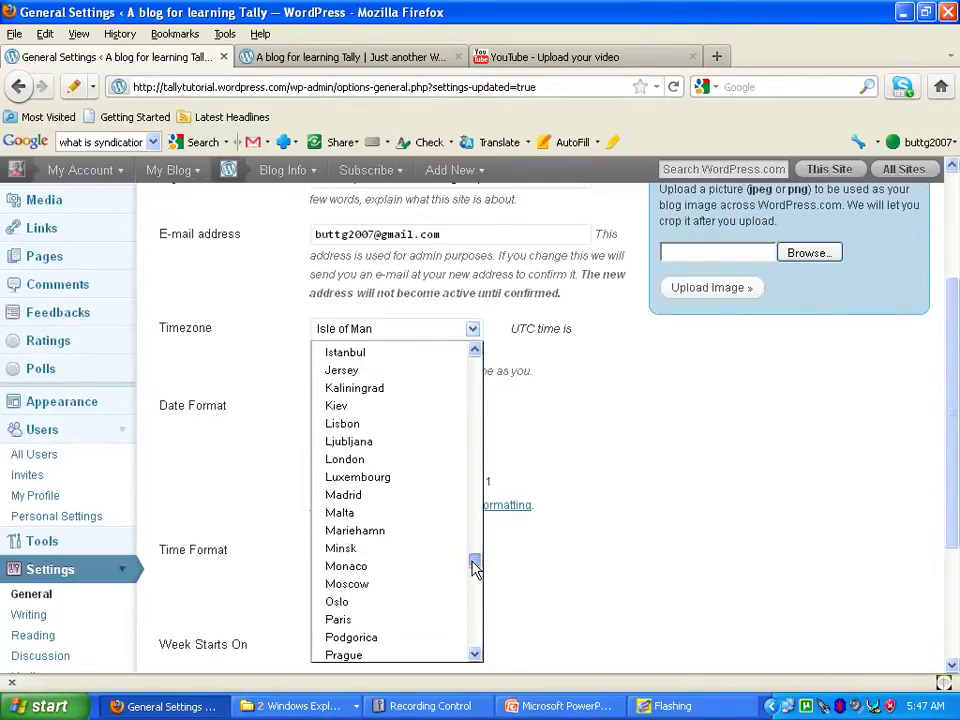
{"action": "scroll", "coordinate": [476, 585], "scroll_direction": "down", "scroll_amount": 6}
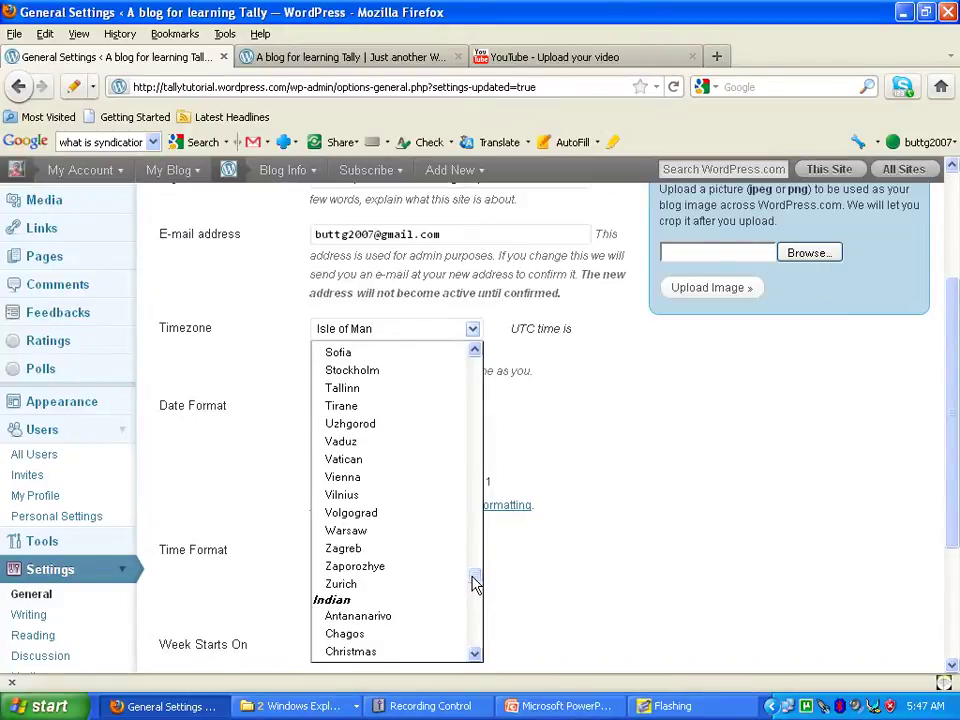
{"action": "left_click_drag", "start_coordinate": [476, 585], "coordinate": [478, 514]}
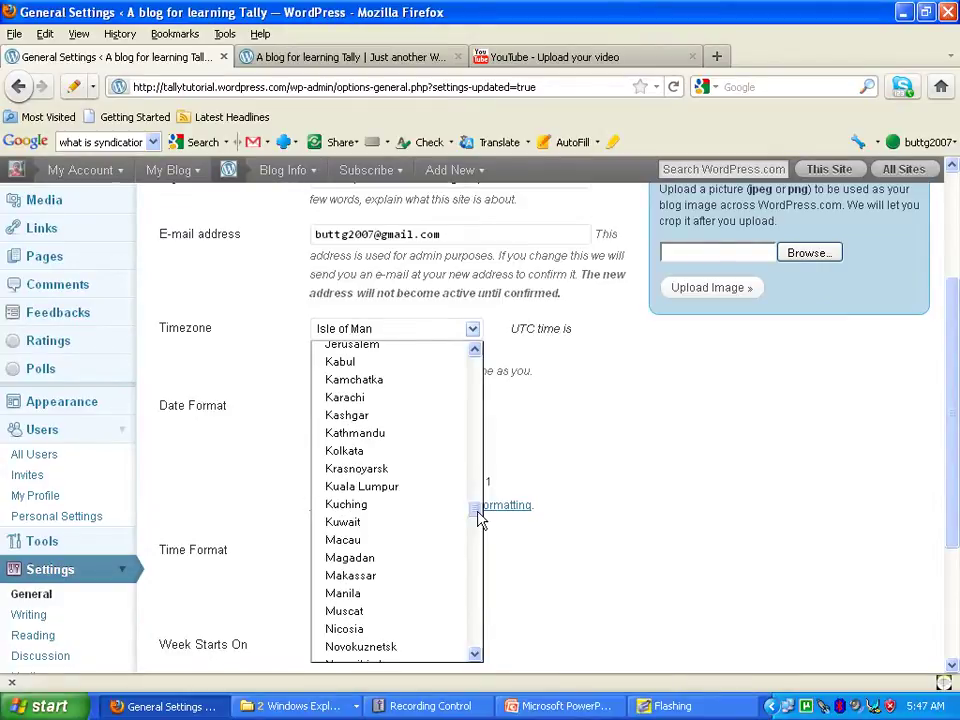
{"action": "left_click", "coordinate": [388, 396]}
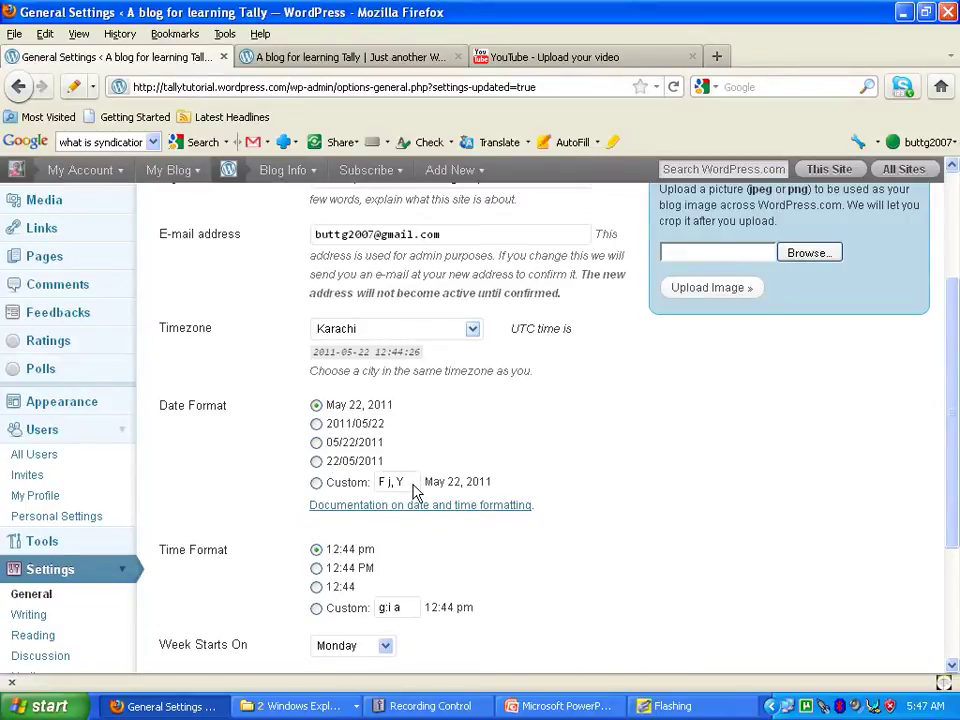
Check the available days for the start of the week, keep Monday, and save the General Settings.
{"action": "left_click_drag", "start_coordinate": [954, 387], "coordinate": [953, 457]}
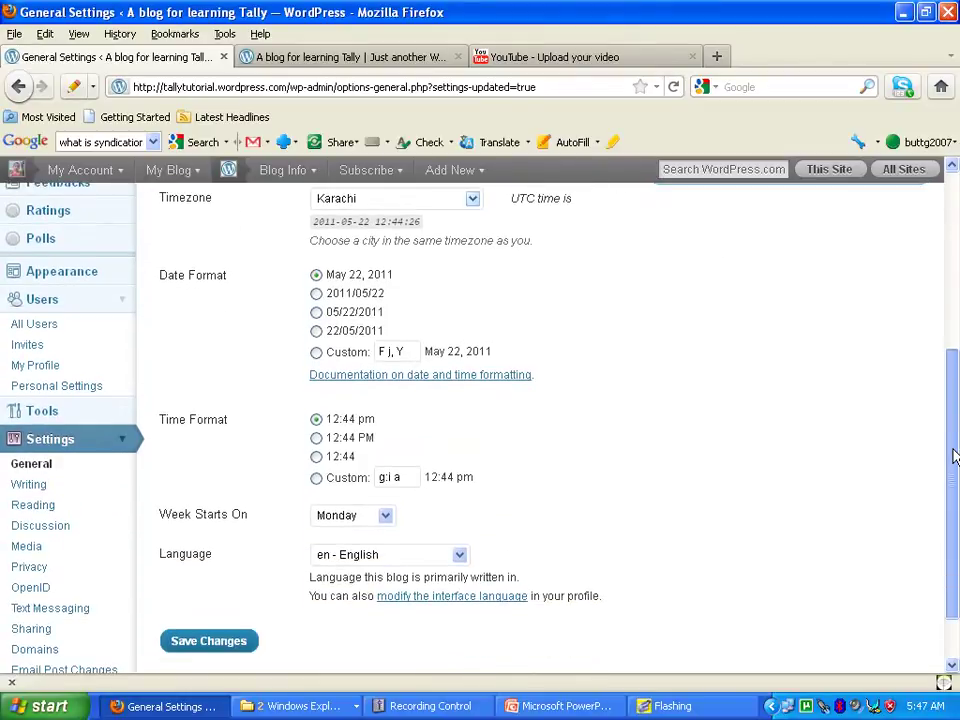
{"action": "left_click", "coordinate": [385, 516]}
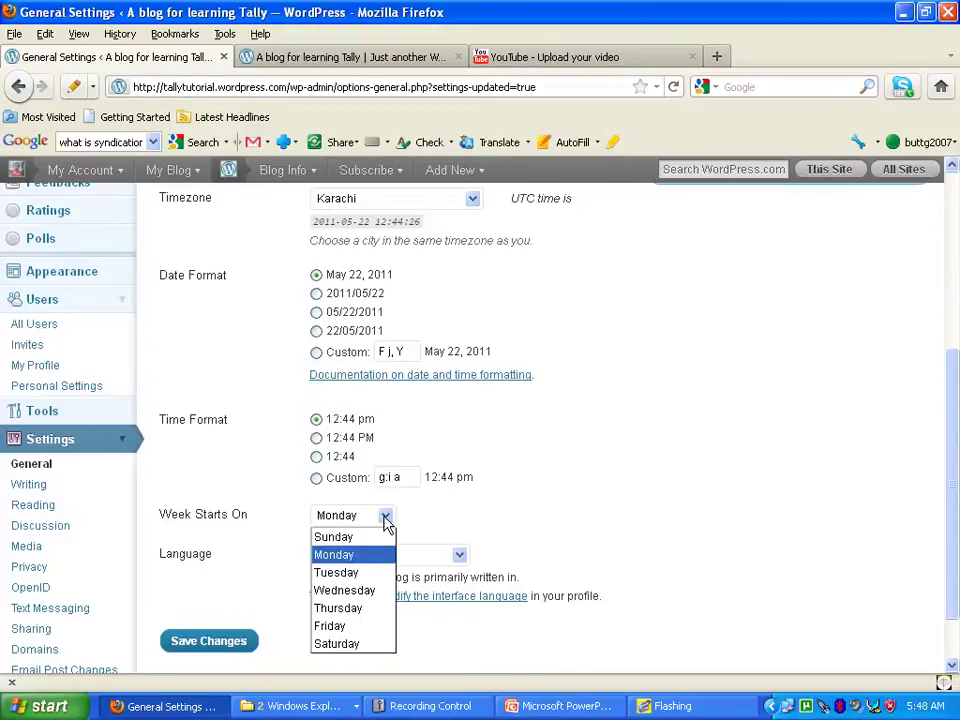
{"action": "left_click", "coordinate": [386, 520]}
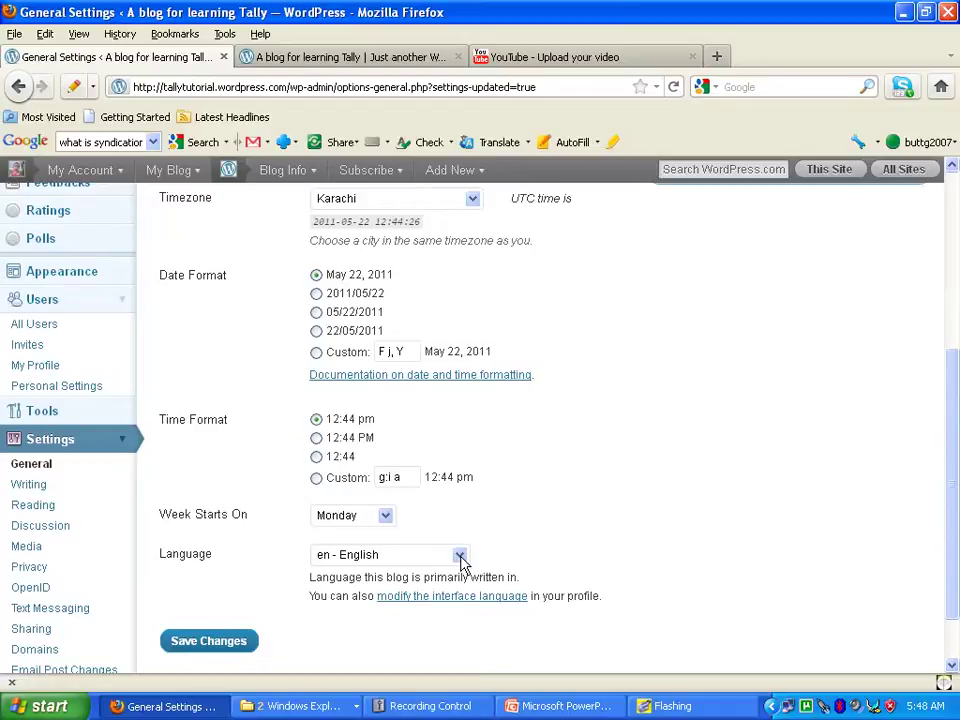
{"action": "left_click", "coordinate": [206, 645]}
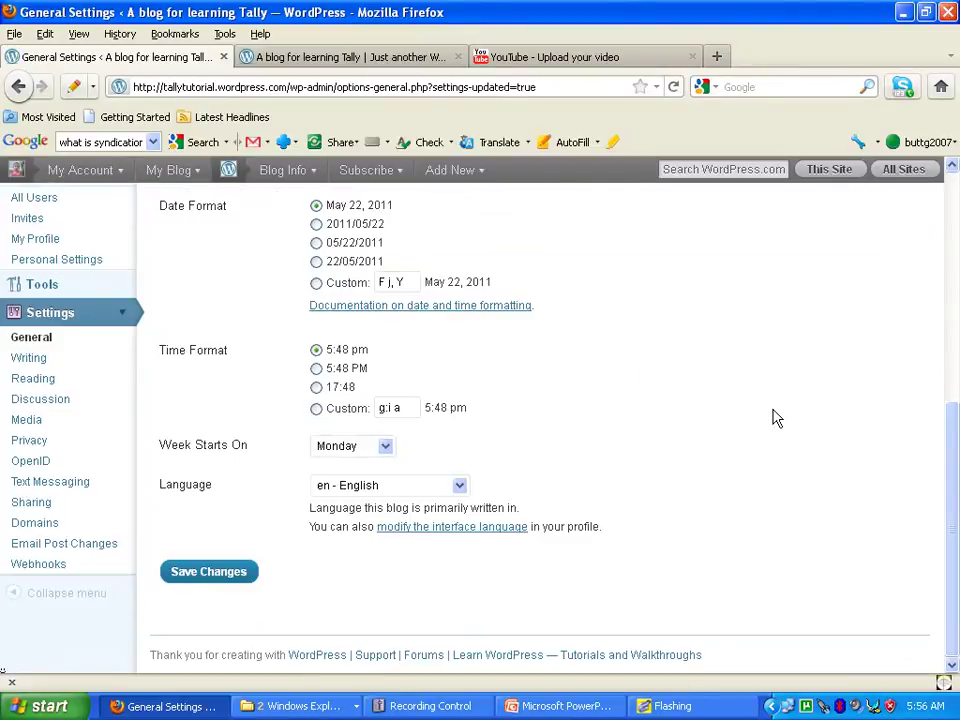
Open the Writing Settings, examine the post box and categories area on the Add New Post page, and return to Writing Settings.
{"action": "left_click", "coordinate": [44, 366]}
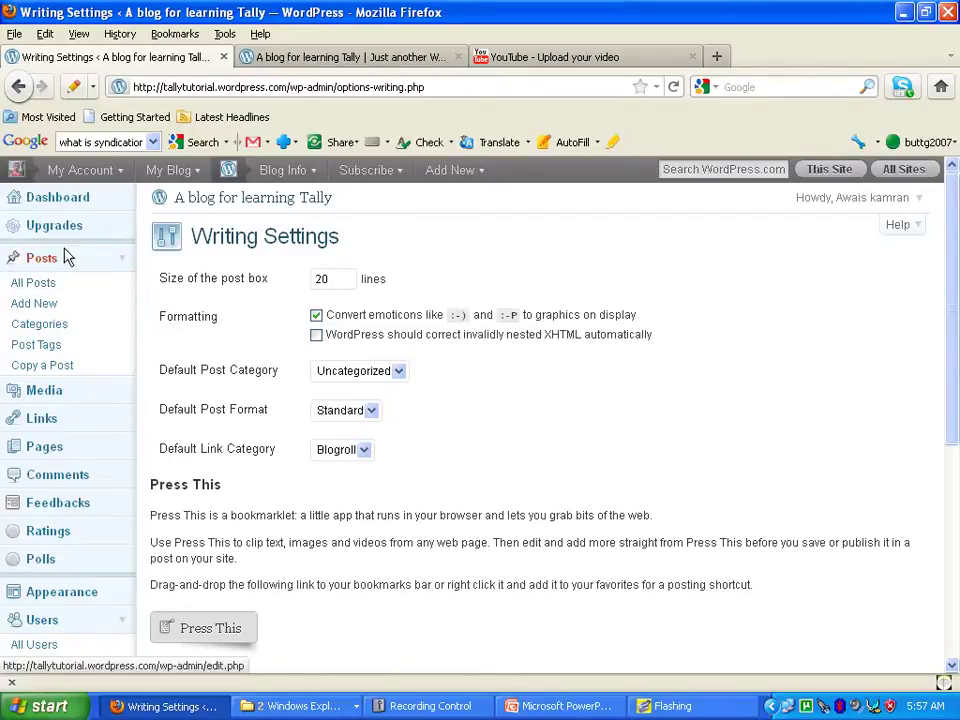
{"action": "left_click", "coordinate": [36, 304]}
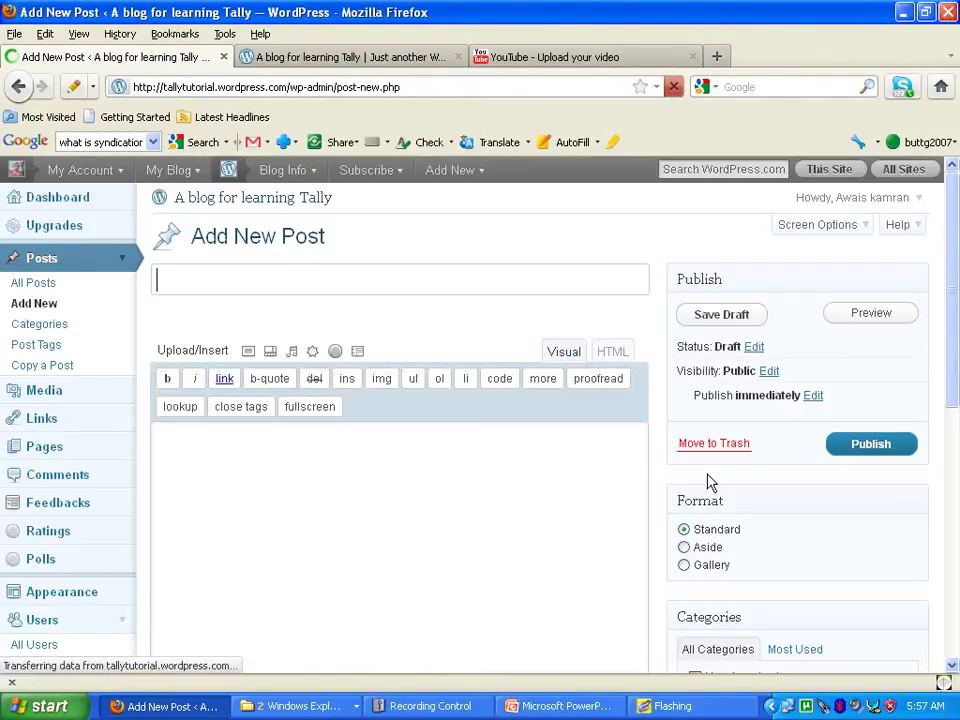
{"action": "left_click_drag", "start_coordinate": [955, 300], "coordinate": [955, 375]}
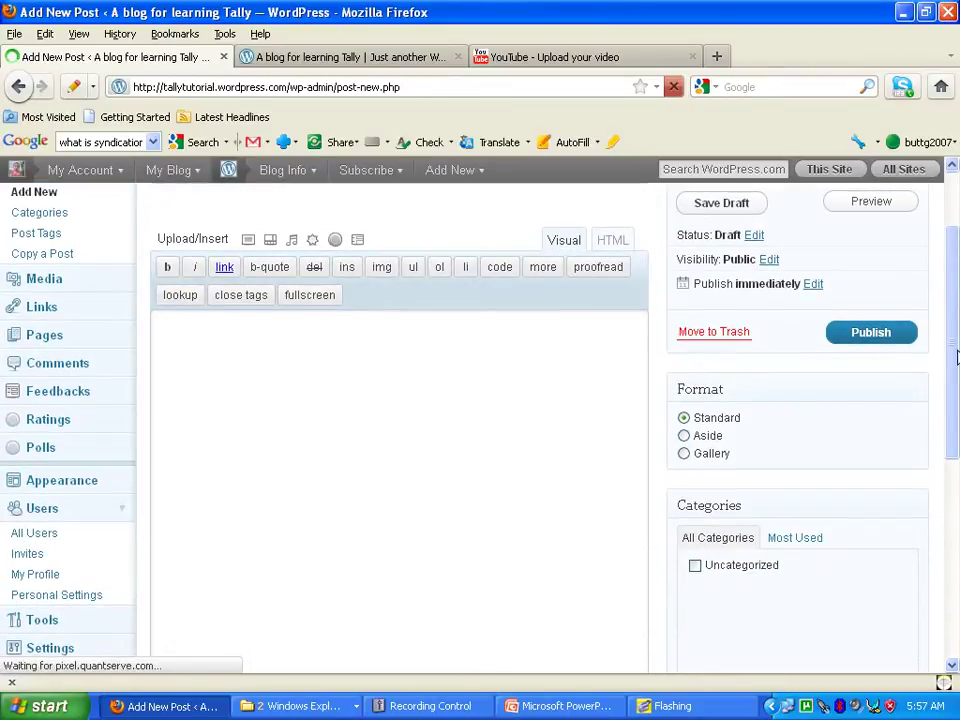
{"action": "mouse_move", "coordinate": [955, 385]}
{"action": "left_mouse_down"}
{"action": "mouse_move", "coordinate": [955, 418]}
{"action": "mouse_move", "coordinate": [955, 407]}
{"action": "left_mouse_up"}
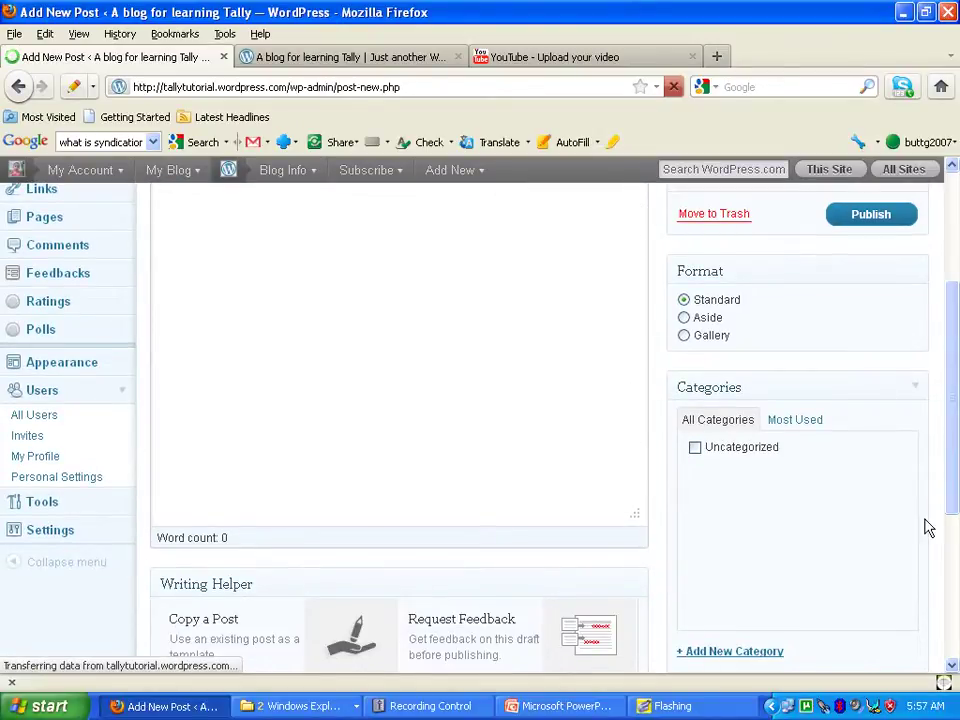
{"action": "scroll", "coordinate": [955, 330], "scroll_direction": "up", "scroll_amount": 1}
{"action": "scroll", "coordinate": [955, 320], "scroll_direction": "up", "scroll_amount": 3}
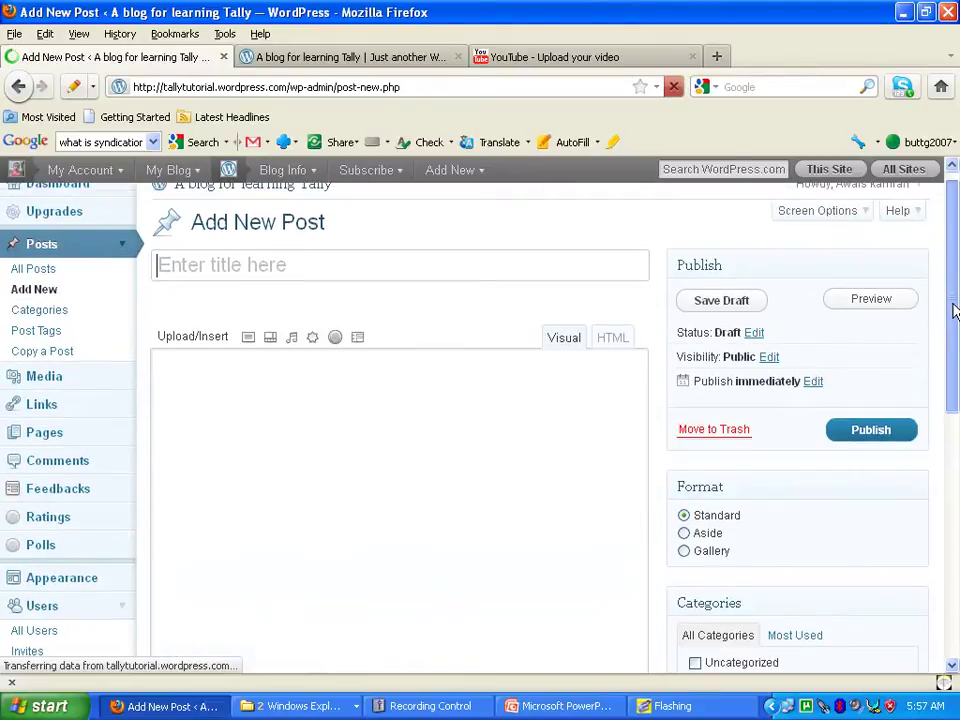
{"action": "left_click", "coordinate": [18, 87]}
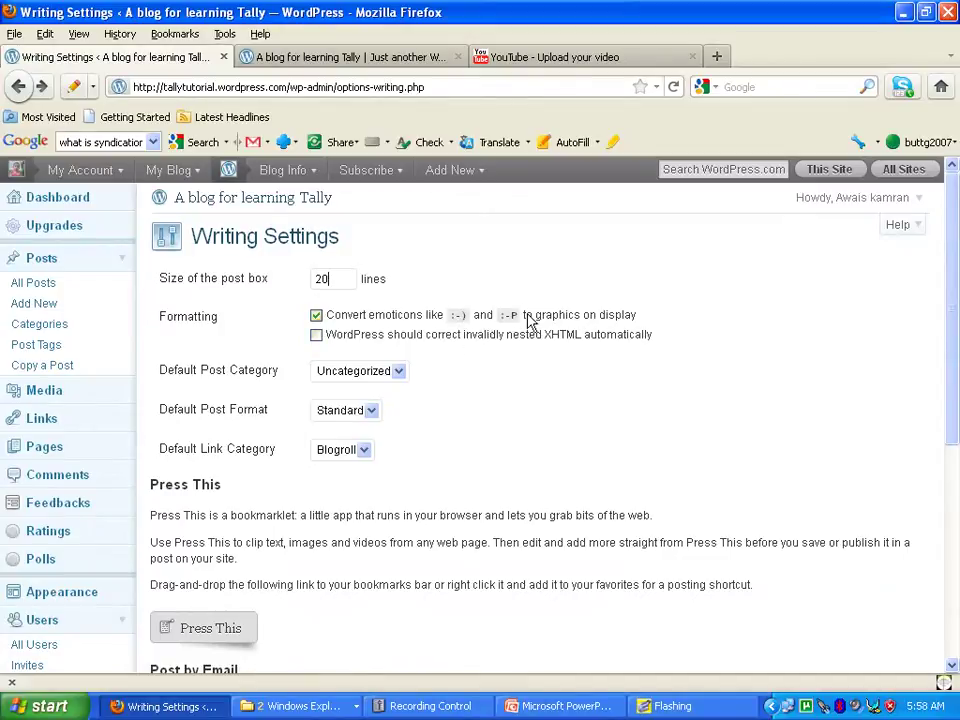
Review the options for default post category, post format and link category without changing them, and save the Writing Settings.
{"action": "left_click", "coordinate": [398, 371]}
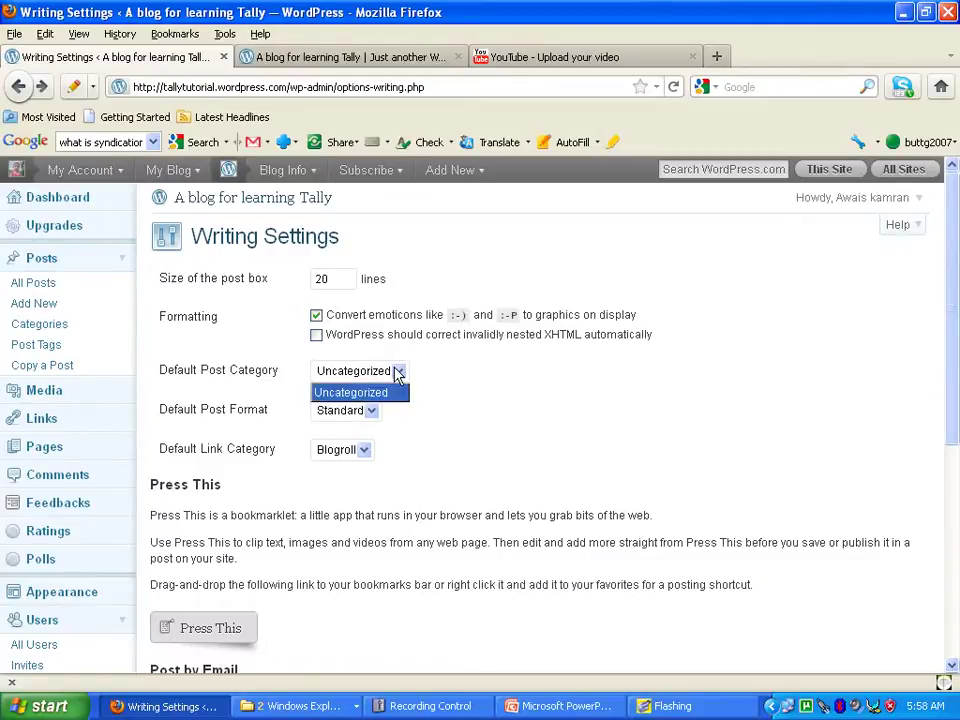
{"action": "left_click", "coordinate": [398, 372]}
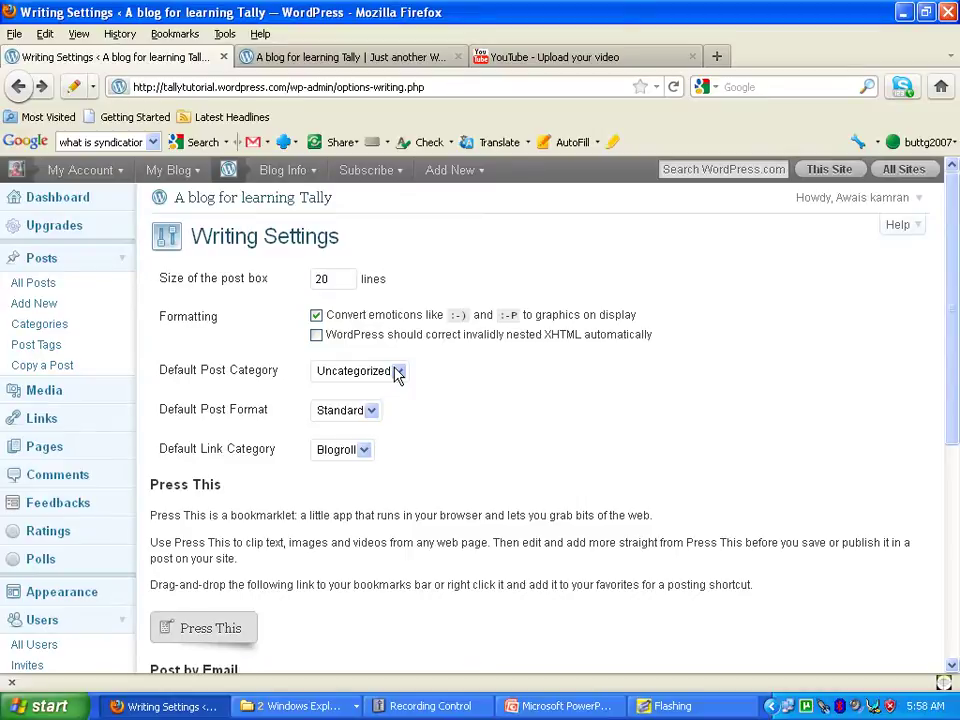
{"action": "left_click", "coordinate": [371, 417]}
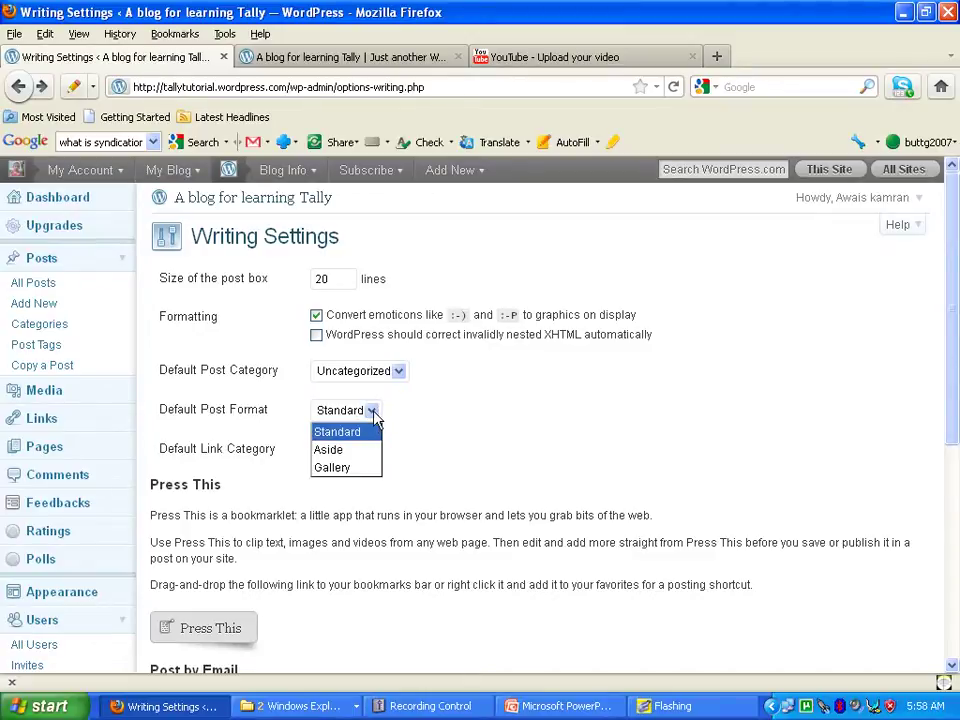
{"action": "left_click", "coordinate": [410, 422]}
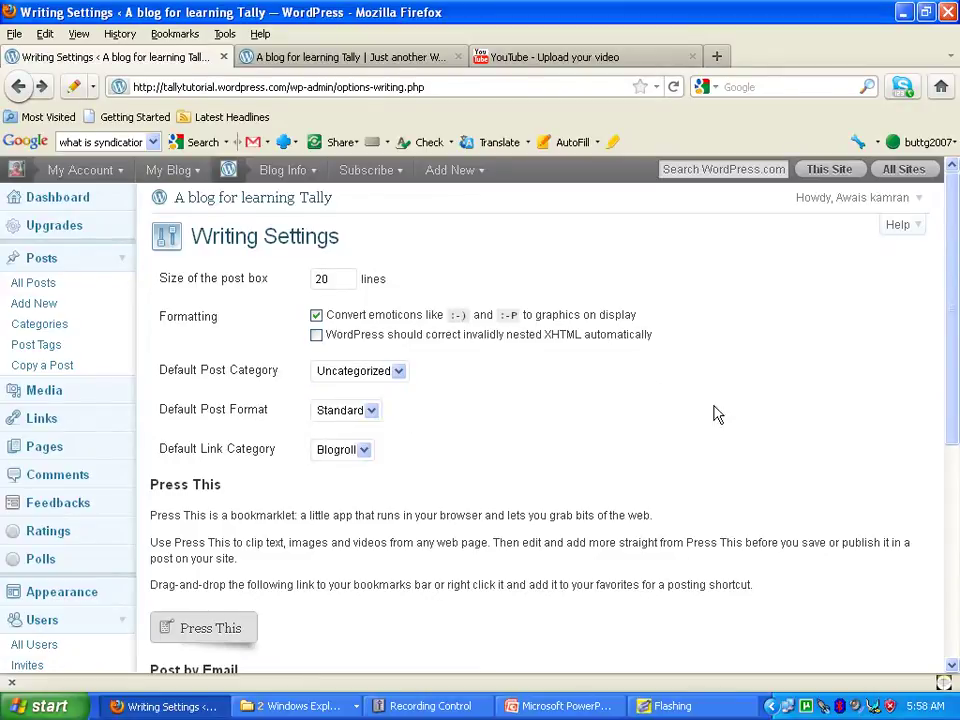
{"action": "left_click_drag", "start_coordinate": [952, 283], "coordinate": [945, 373]}
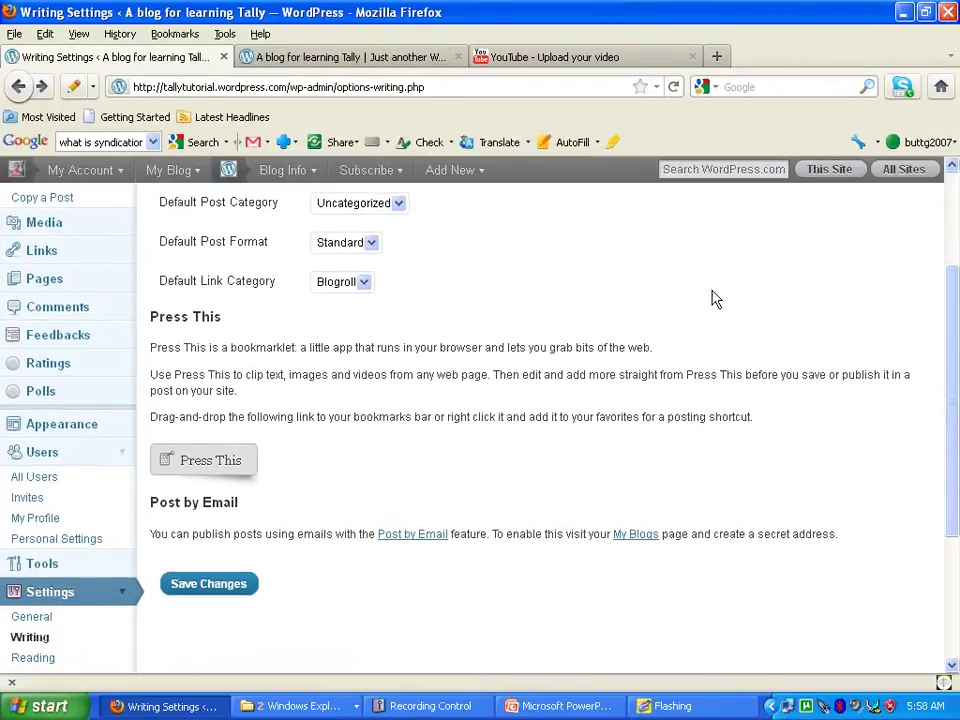
{"action": "left_click", "coordinate": [365, 283]}
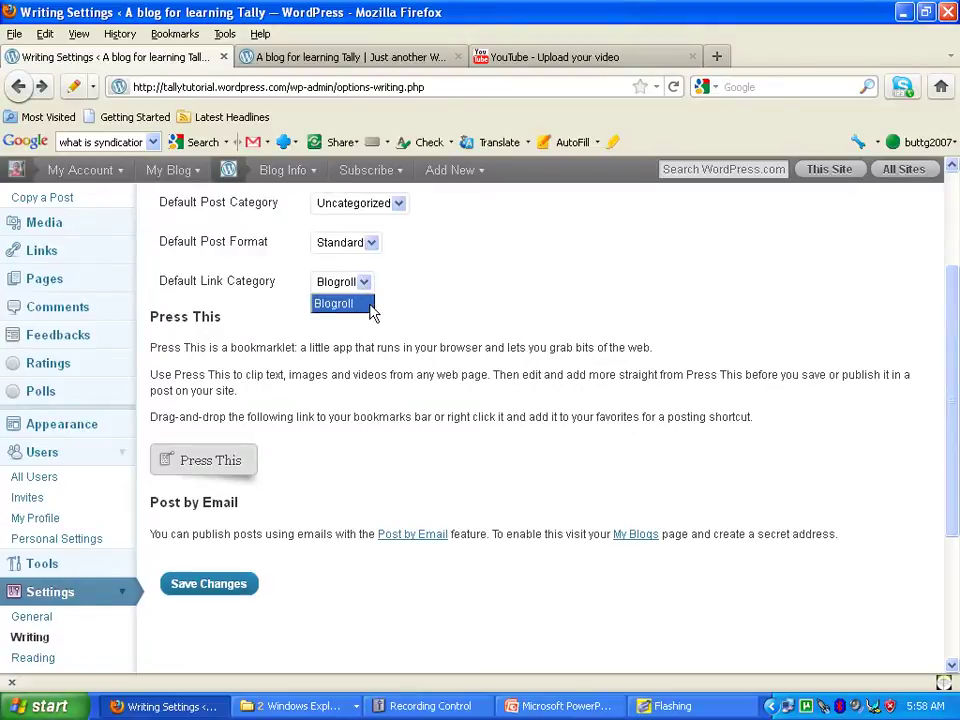
{"action": "left_click", "coordinate": [418, 313]}
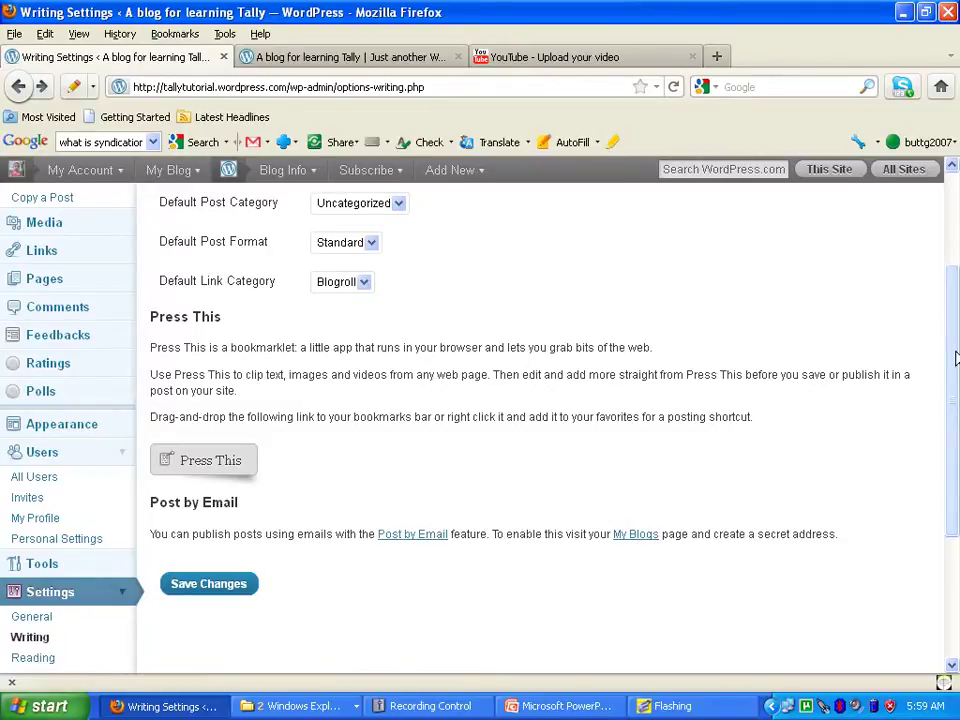
{"action": "left_click", "coordinate": [236, 594]}
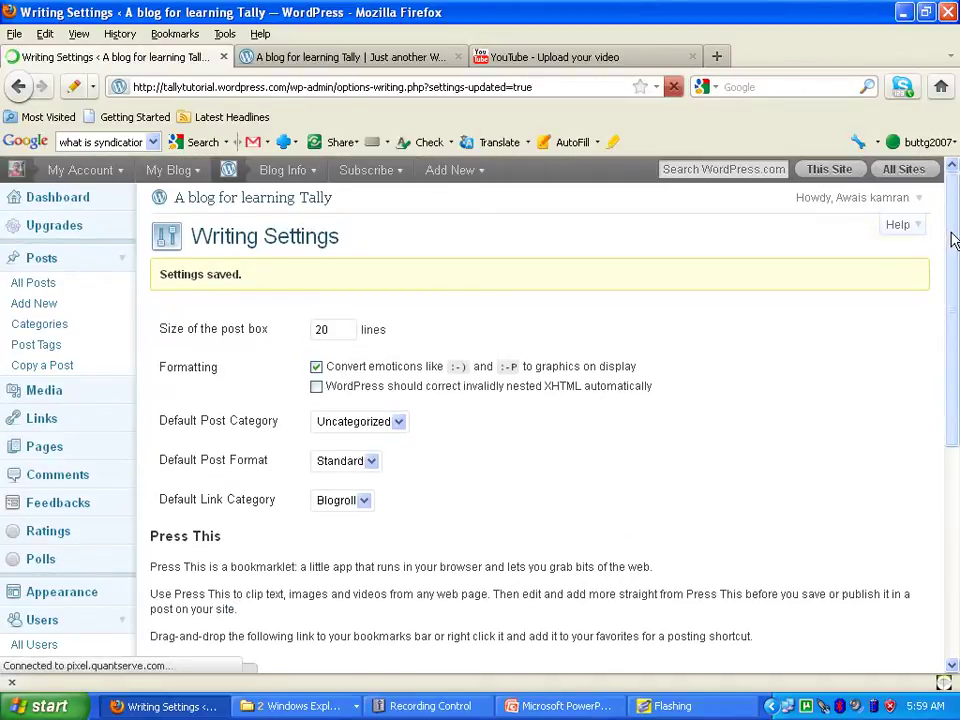
Open the Reading Settings and examine the front page, post count, feed and subscriber email options.
{"action": "left_click_drag", "start_coordinate": [955, 248], "coordinate": [954, 422]}
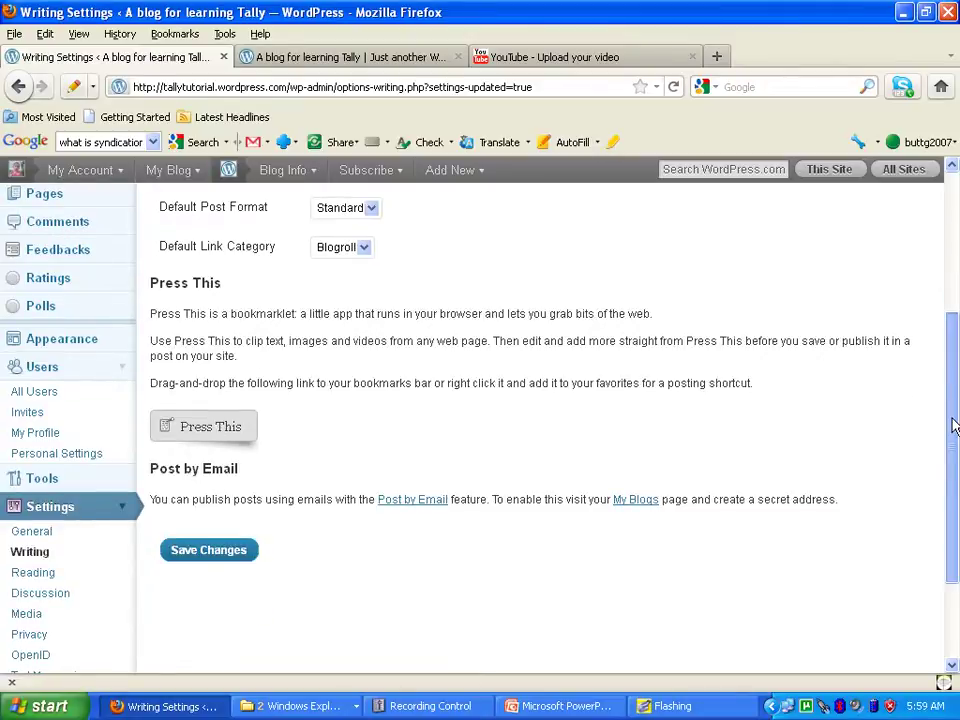
{"action": "scroll", "coordinate": [55, 576], "scroll_direction": "down", "scroll_amount": 2}
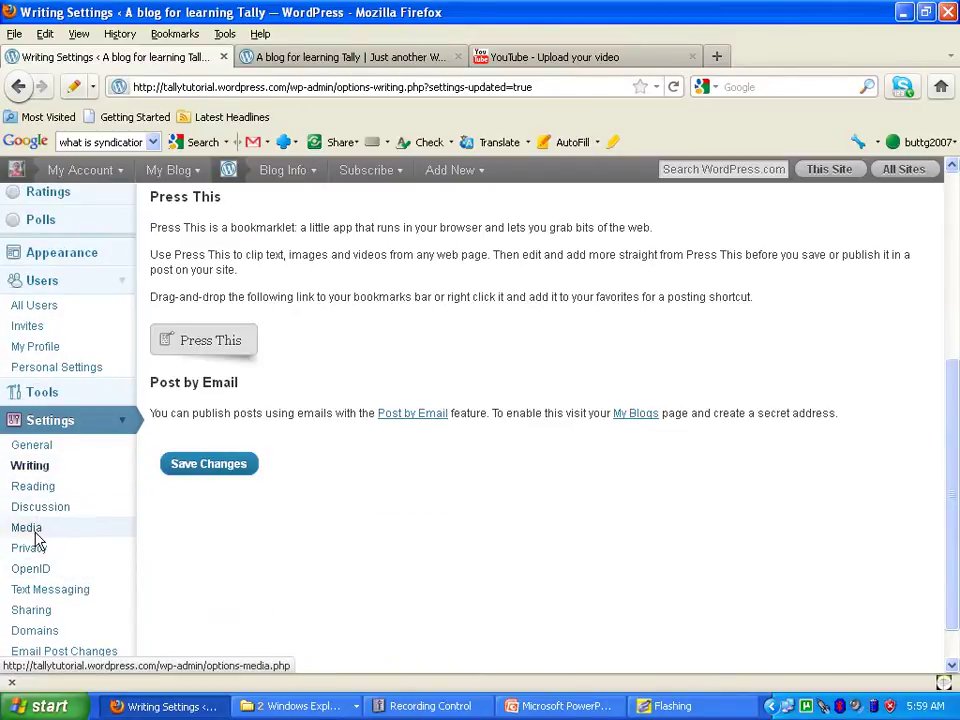
{"action": "left_click", "coordinate": [35, 486]}
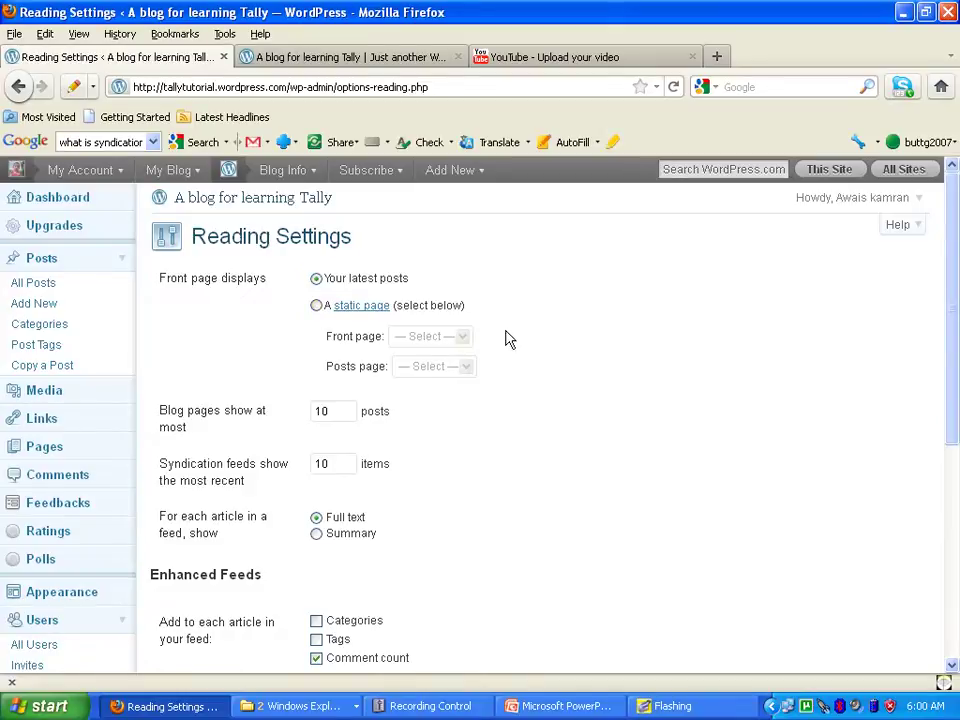
{"action": "left_click_drag", "start_coordinate": [953, 299], "coordinate": [956, 360]}
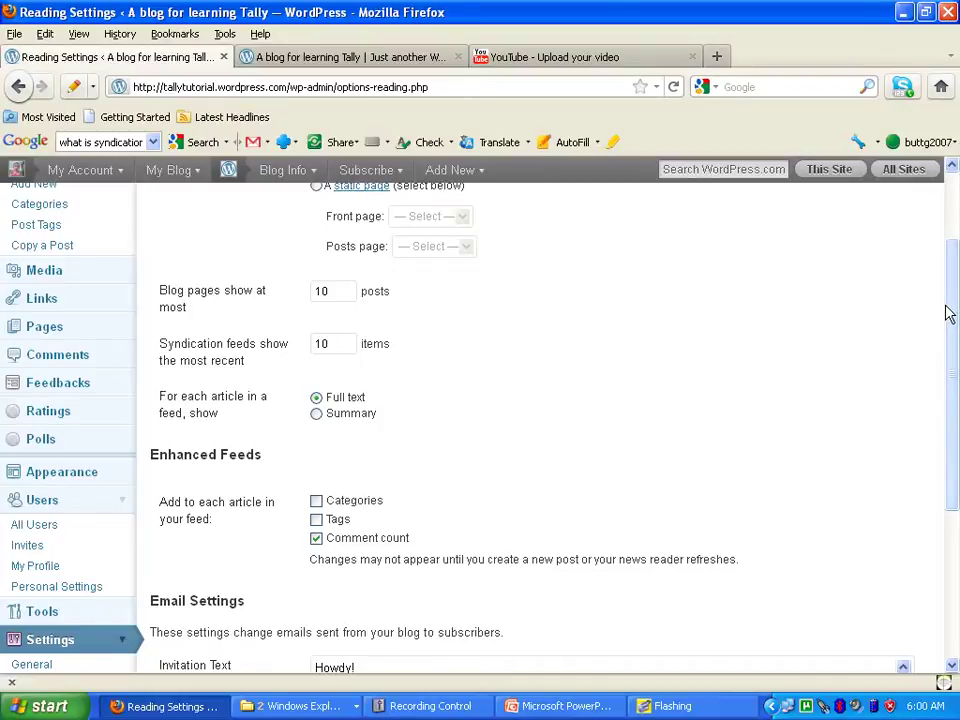
{"action": "scroll", "coordinate": [948, 356], "scroll_direction": "down", "scroll_amount": 2}
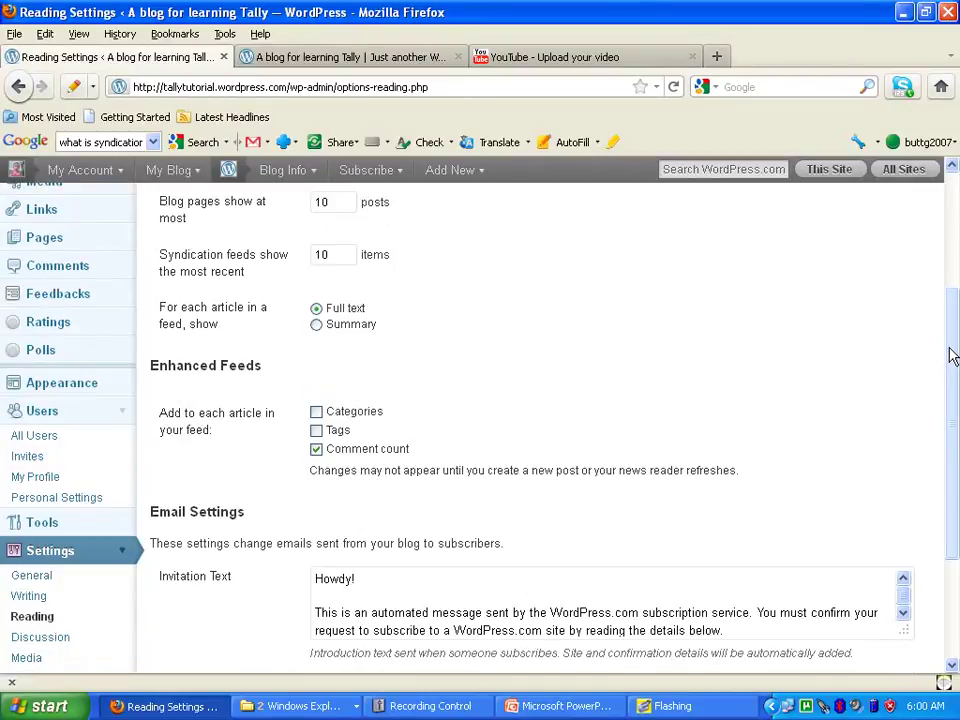
{"action": "left_click_drag", "start_coordinate": [952, 352], "coordinate": [951, 382]}
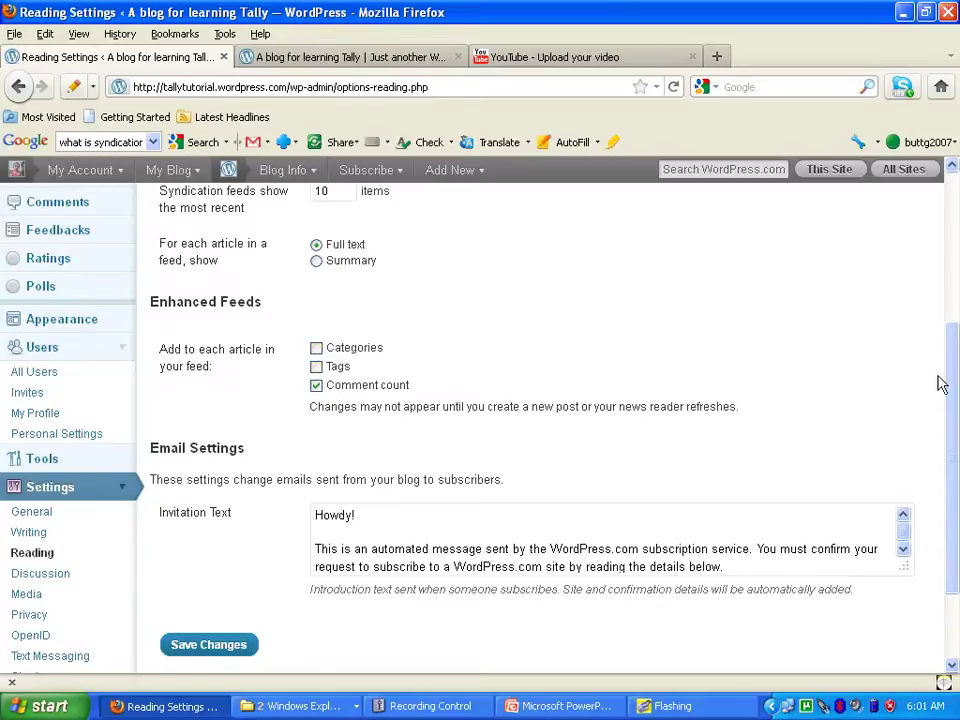
Save the Reading Settings with the existing subscriber invitation text and open the Discussion Settings.
{"action": "left_click_drag", "start_coordinate": [952, 378], "coordinate": [949, 480]}
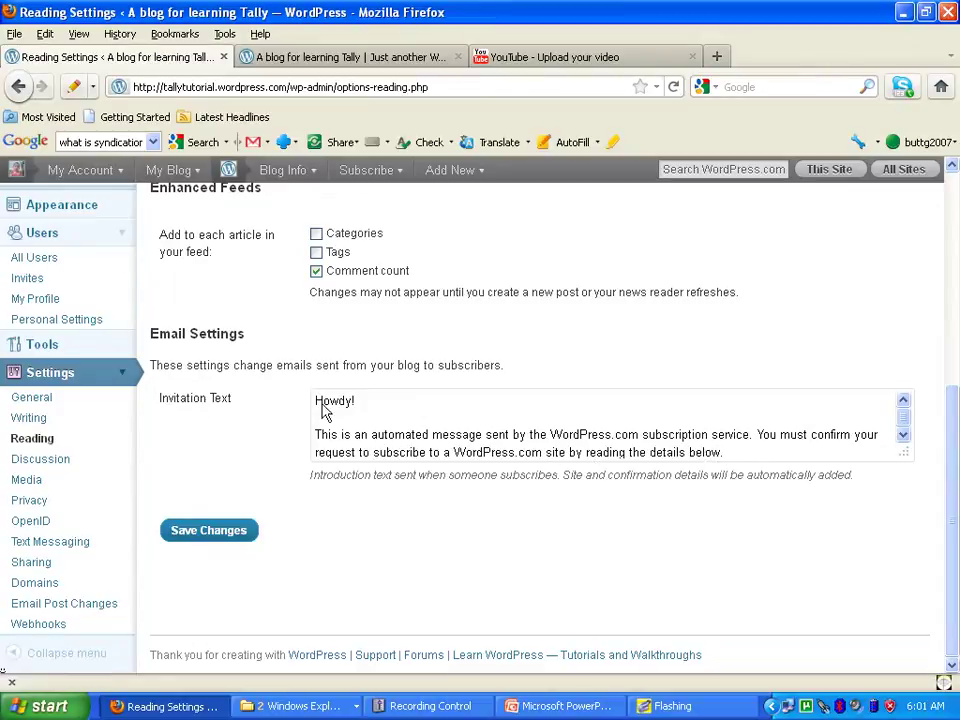
{"action": "left_click", "coordinate": [211, 533]}
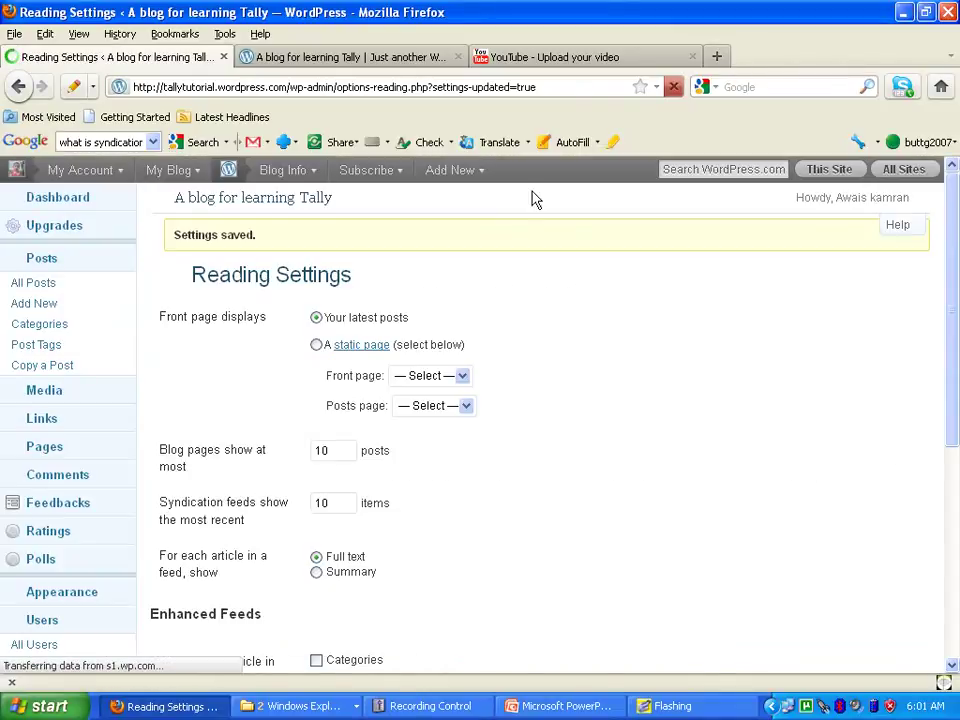
{"action": "left_click_drag", "start_coordinate": [955, 258], "coordinate": [939, 384]}
{"action": "scroll", "coordinate": [939, 442], "scroll_direction": "down", "scroll_amount": 3}
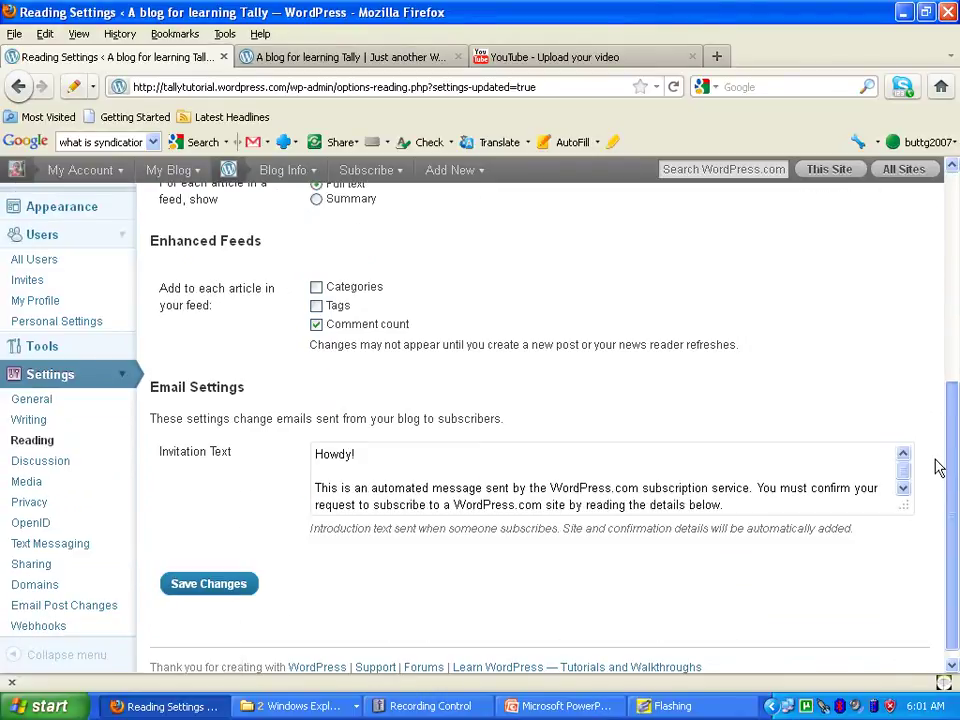
{"action": "left_click", "coordinate": [53, 464]}
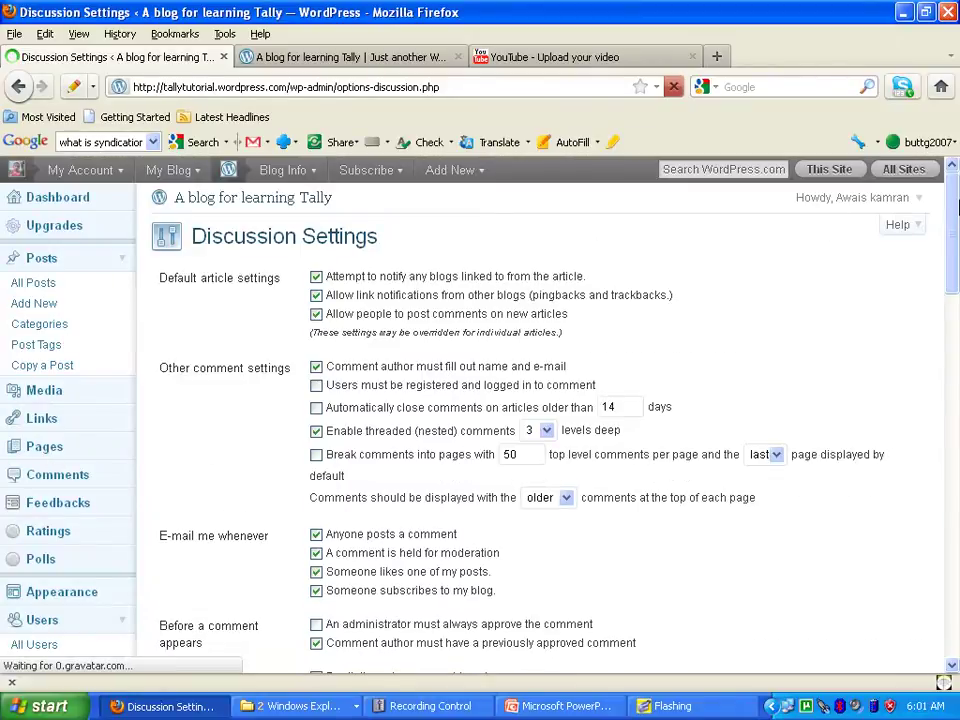
Require users to be registered and logged in to comment, and turn off the requirement for comment authors to fill out name and e-mail.
{"action": "left_click_drag", "start_coordinate": [955, 222], "coordinate": [955, 190]}
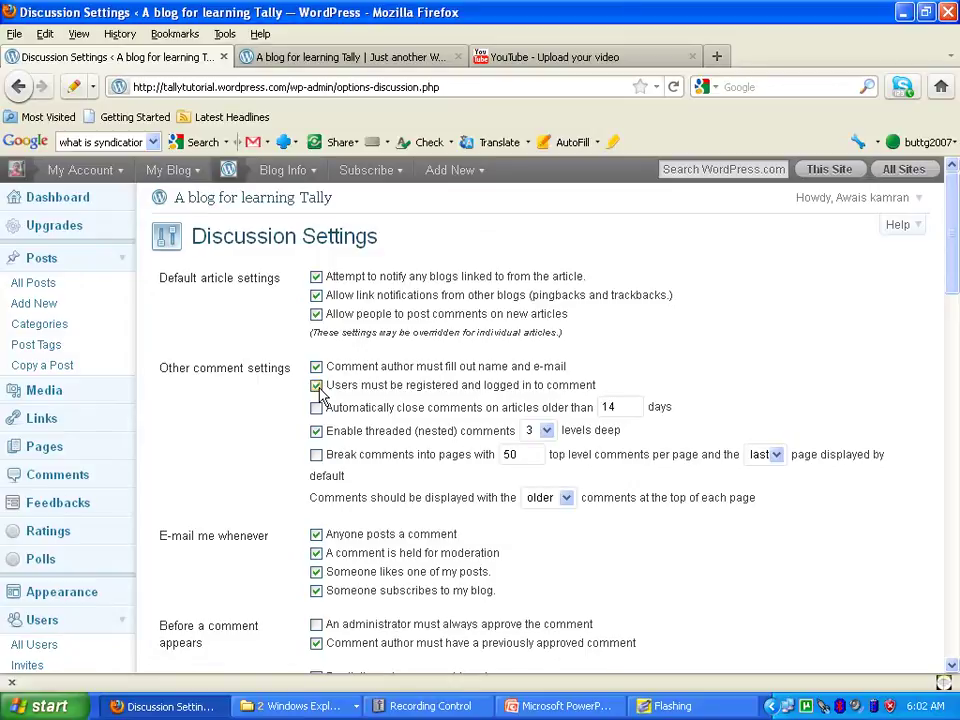
{"action": "left_click", "coordinate": [316, 368]}
{"action": "left_click", "coordinate": [627, 413]}
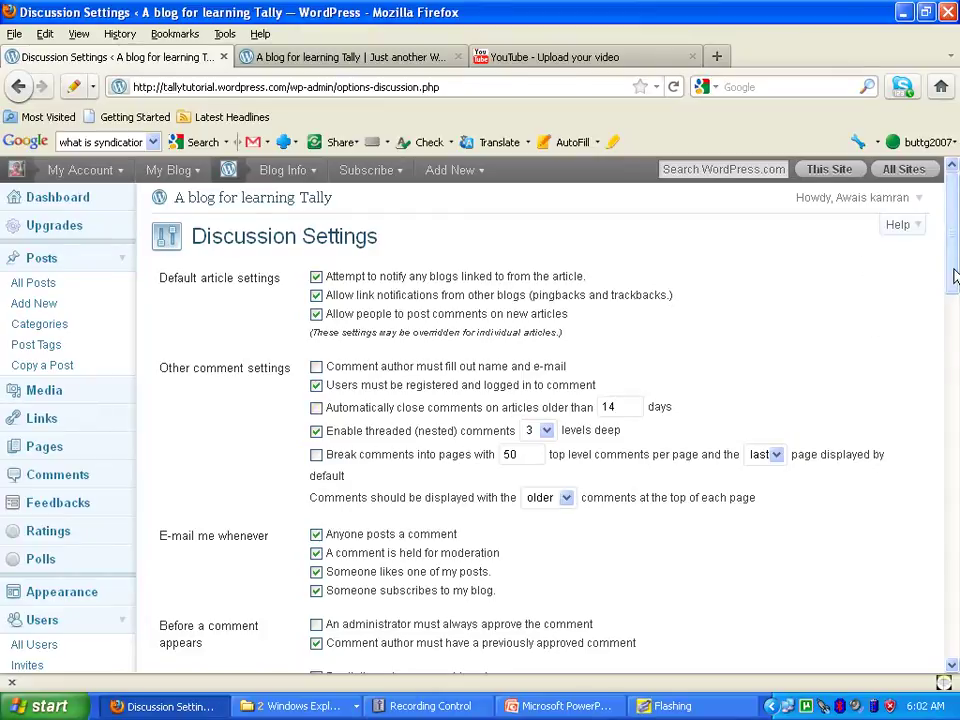
Review the e-mail notification, comment moderation, blacklist and avatar options without changing them, and save the Discussion Settings.
{"action": "scroll", "coordinate": [953, 276], "scroll_direction": "down", "scroll_amount": 3}
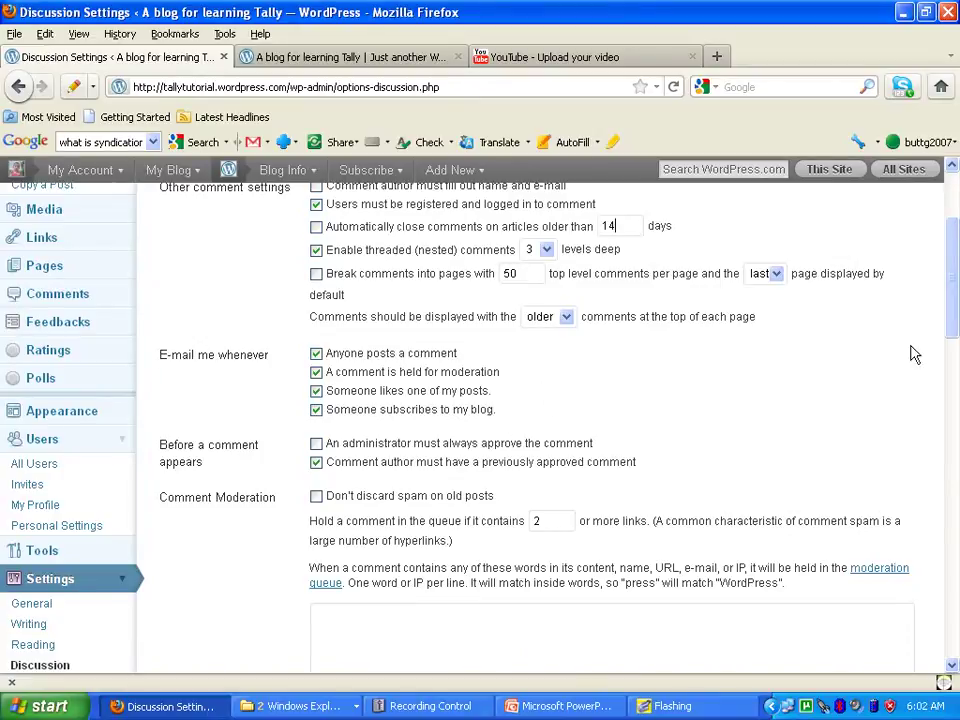
{"action": "left_click_drag", "start_coordinate": [953, 255], "coordinate": [953, 360]}
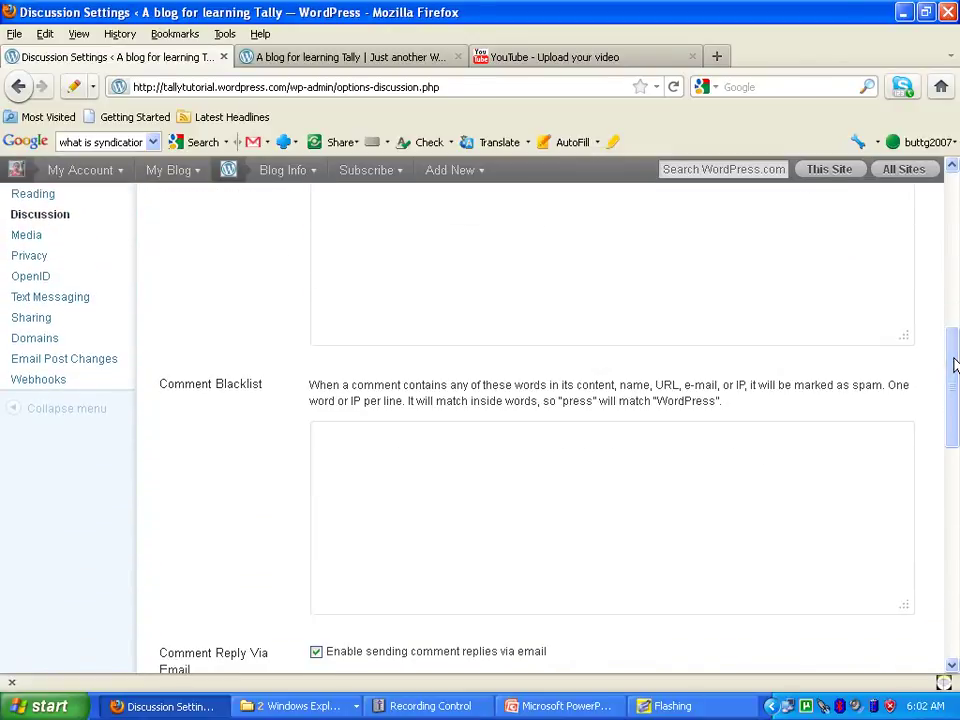
{"action": "left_click", "coordinate": [532, 522]}
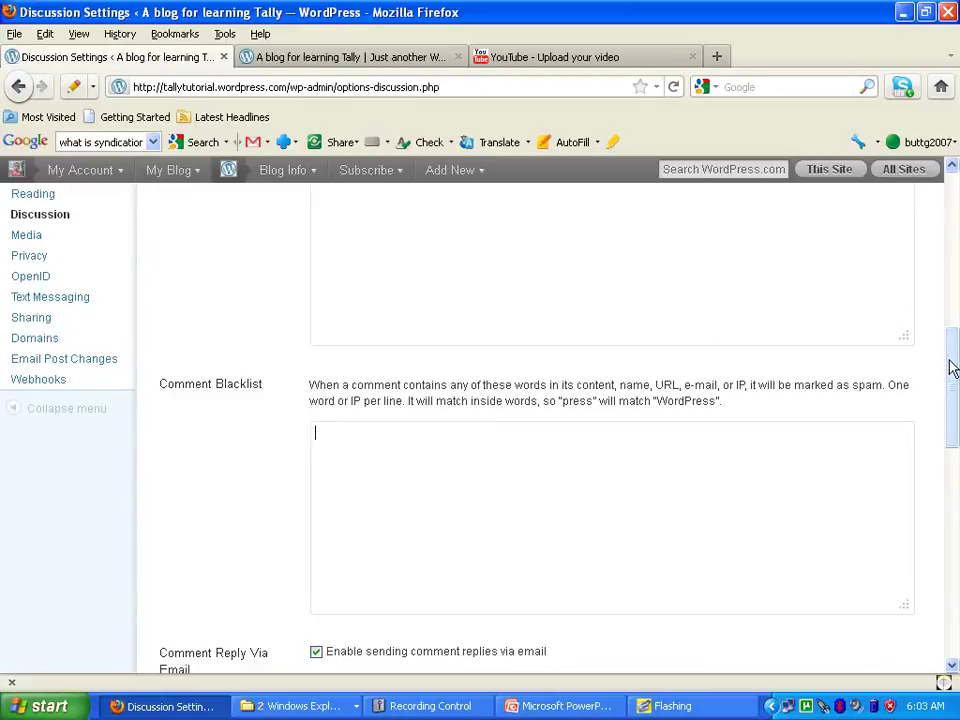
{"action": "left_click_drag", "start_coordinate": [952, 367], "coordinate": [958, 568]}
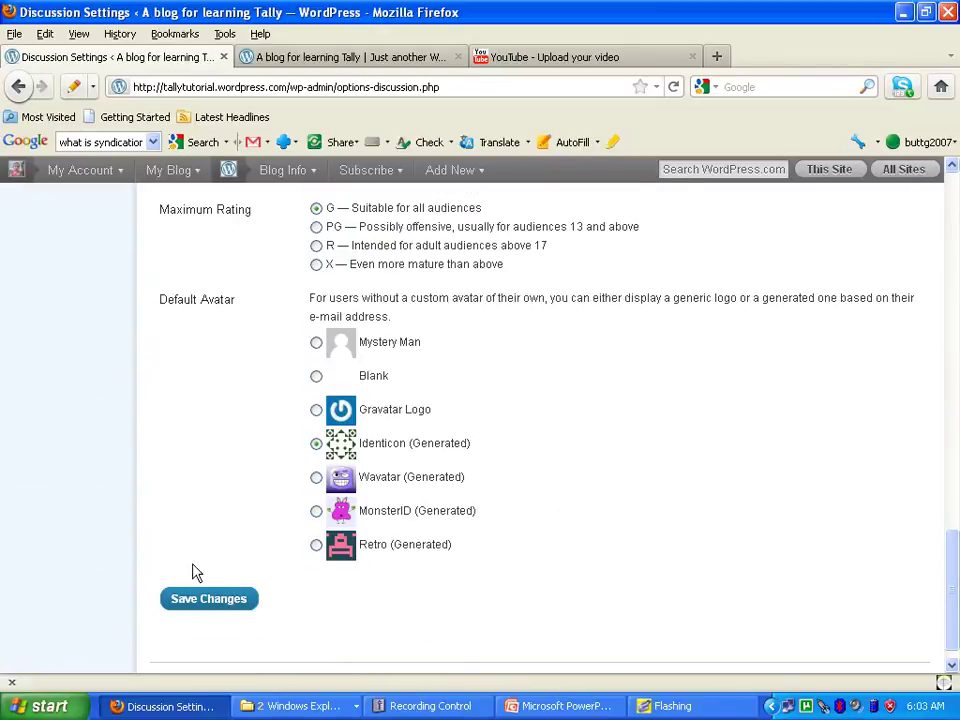
{"action": "left_click", "coordinate": [206, 600]}
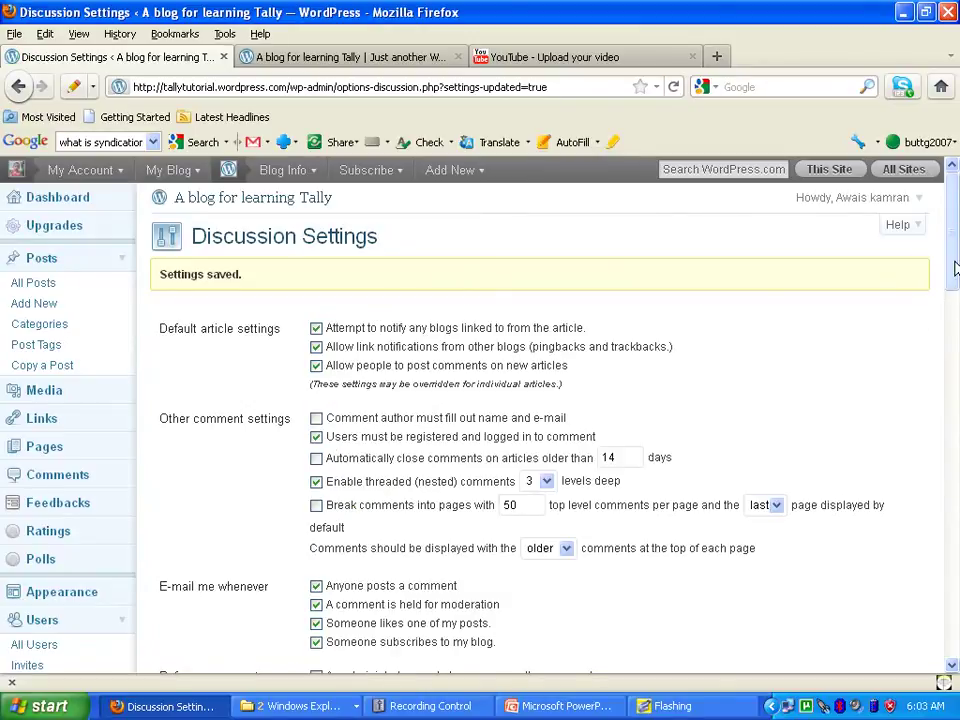
In the Privacy Settings, make the site visible to everyone, including search engines and archivers, and save the changes.
{"action": "scroll", "coordinate": [955, 240], "scroll_direction": "down", "scroll_amount": 5}
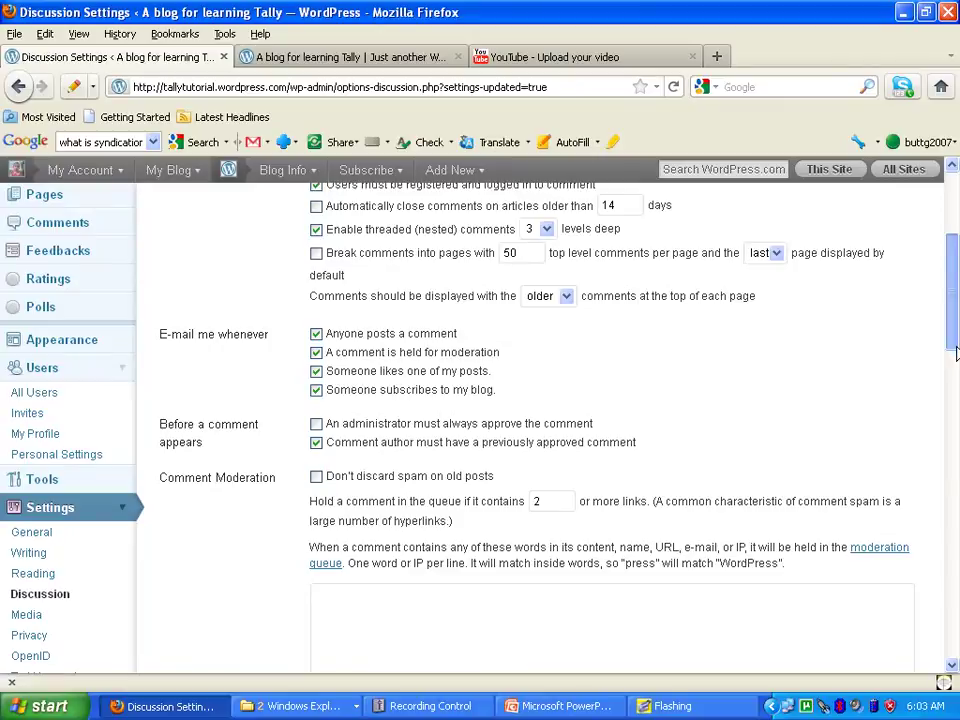
{"action": "scroll", "coordinate": [955, 363], "scroll_direction": "down", "scroll_amount": 6}
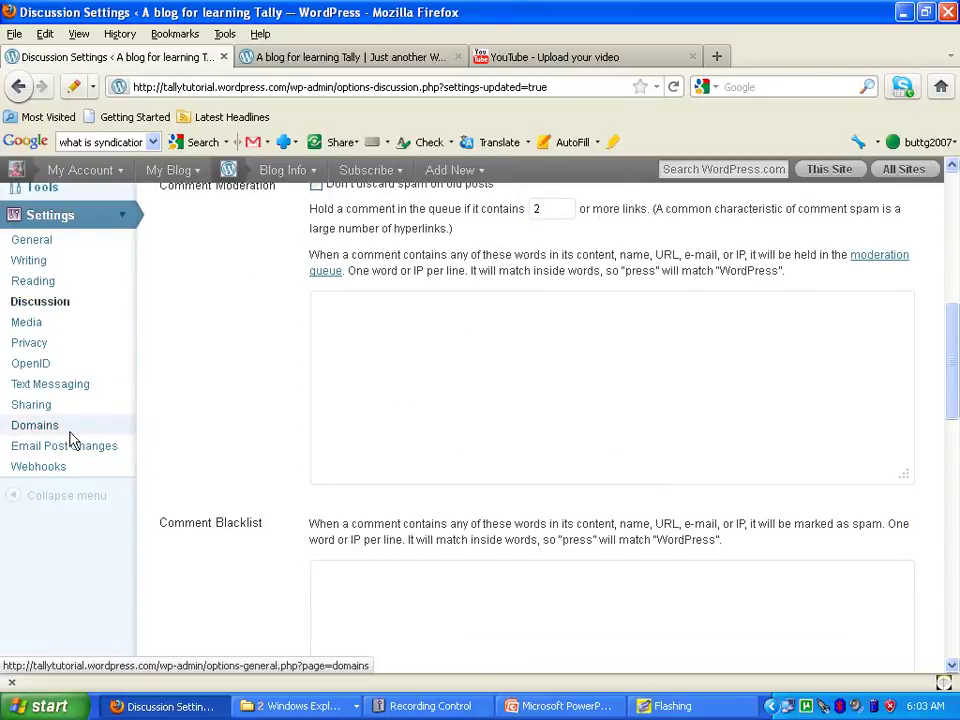
{"action": "left_click", "coordinate": [33, 345]}
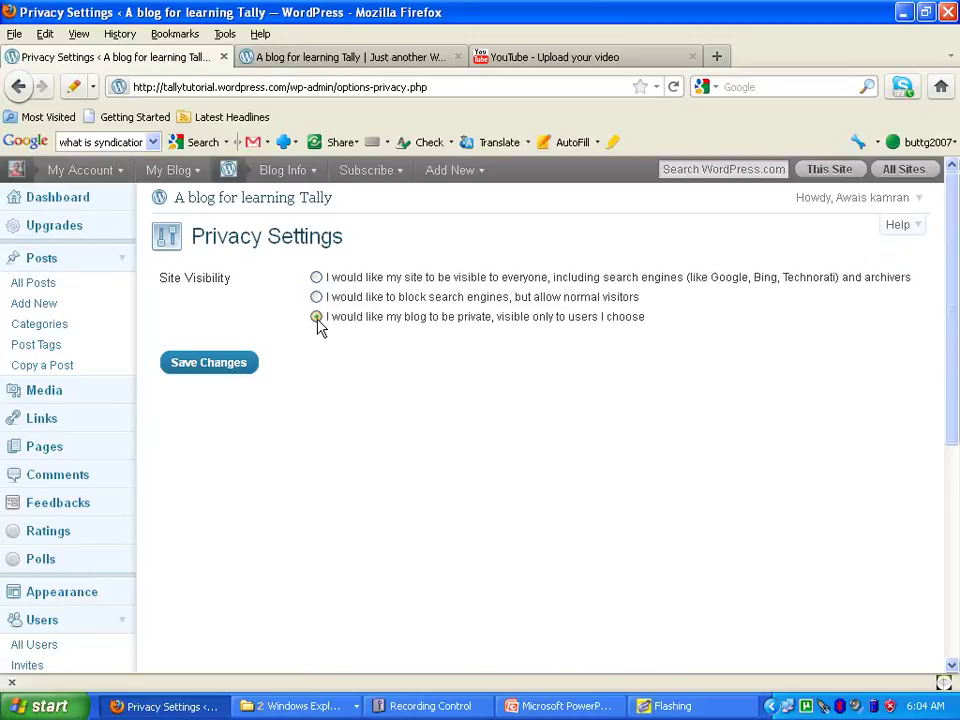
{"action": "left_click", "coordinate": [318, 320]}
{"action": "left_click", "coordinate": [316, 278]}
{"action": "left_click", "coordinate": [226, 364]}
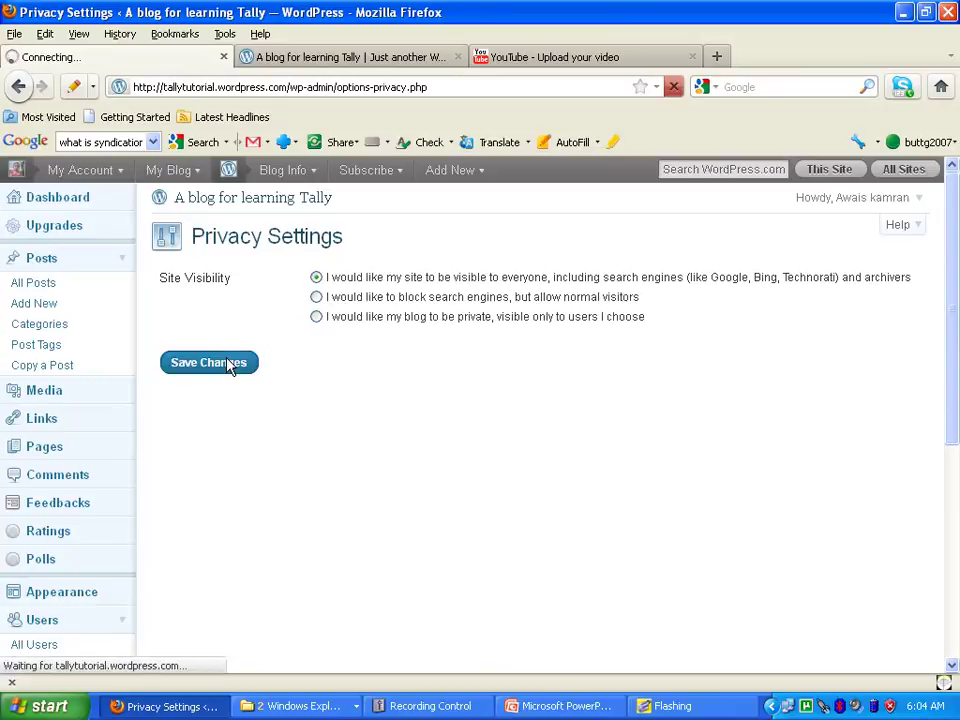